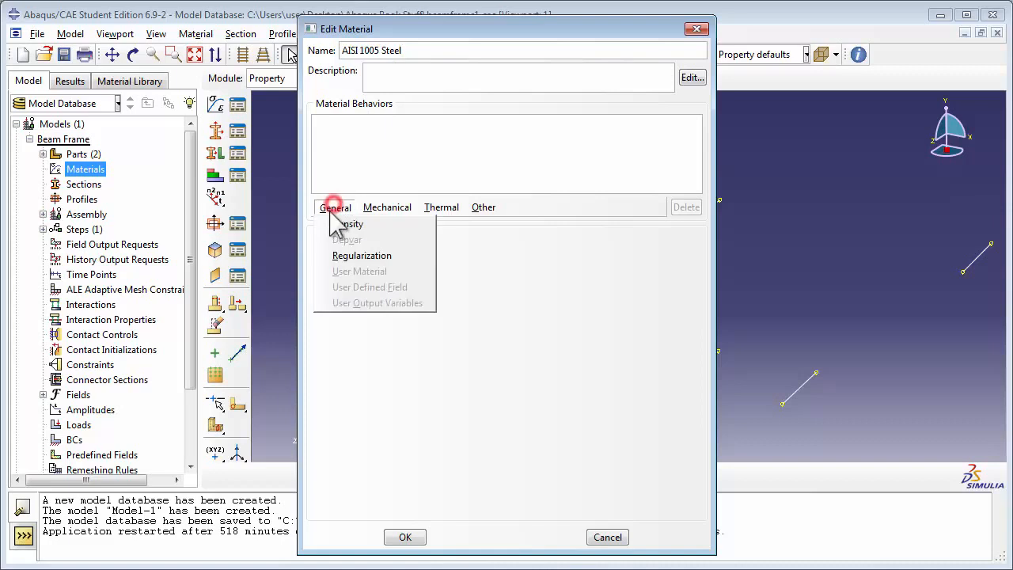
Give the AISI 1005 Steel material a mass density of 7872
left_click(381, 340)
type("7872")
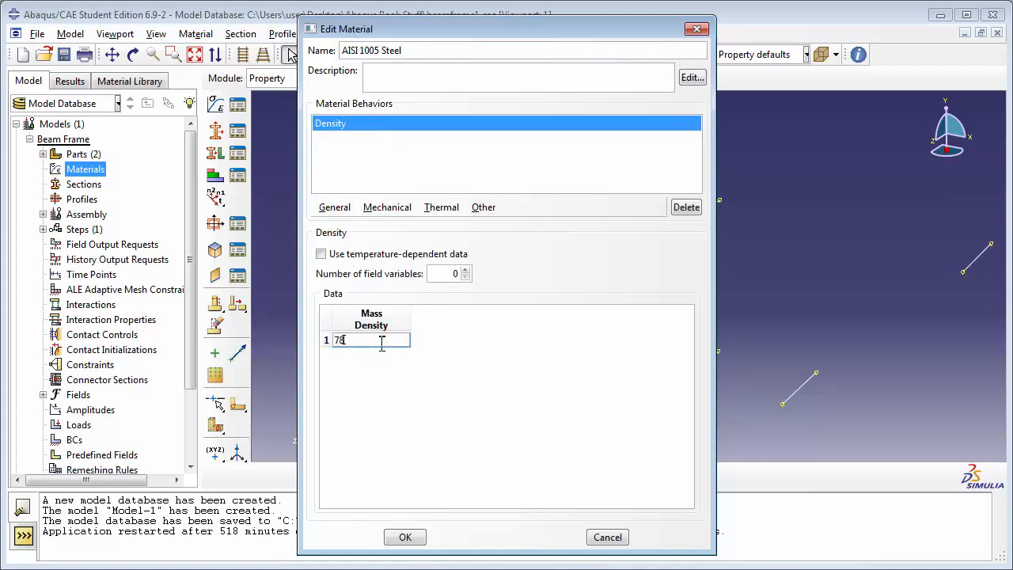
key("Return")
left_click(435, 353)
Add isotropic elastic behavior with Young's modulus 200E9 and Poisson's ratio 0.29, and save the AISI 1005 Steel material
left_click(388, 207)
mouse_move(388, 224)
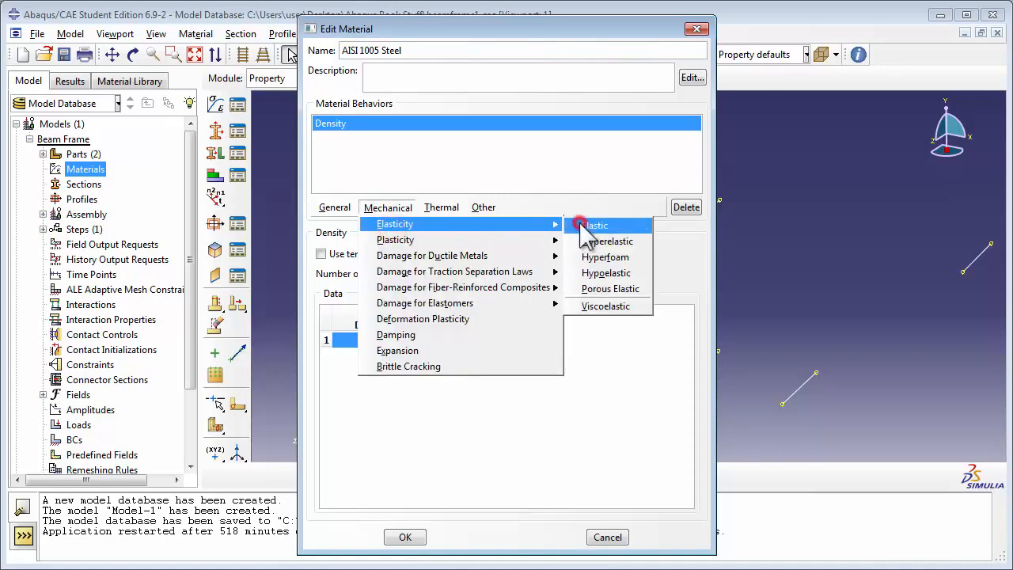
left_click(584, 226)
left_click(372, 422)
type("200E9")
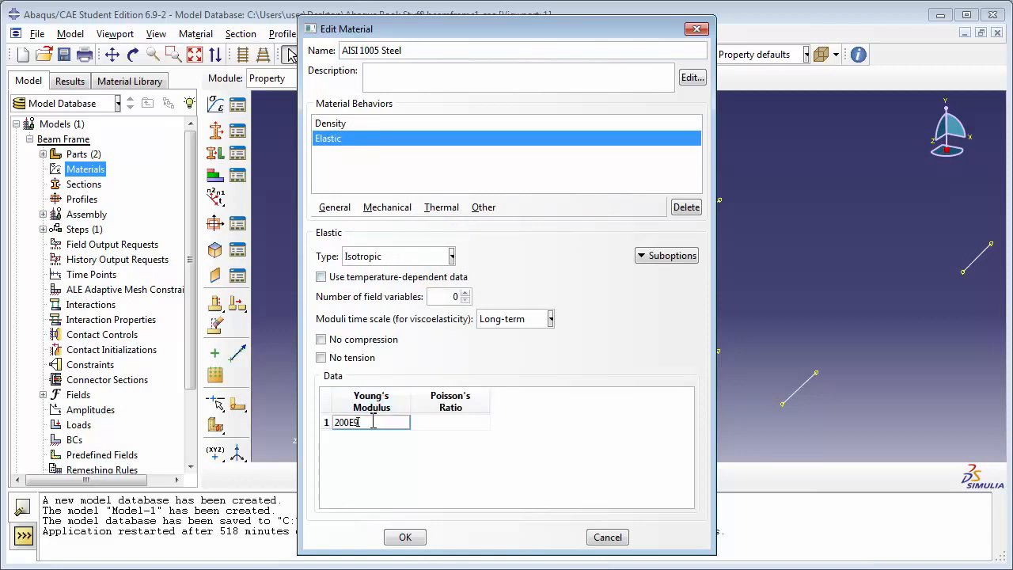
left_click(433, 421)
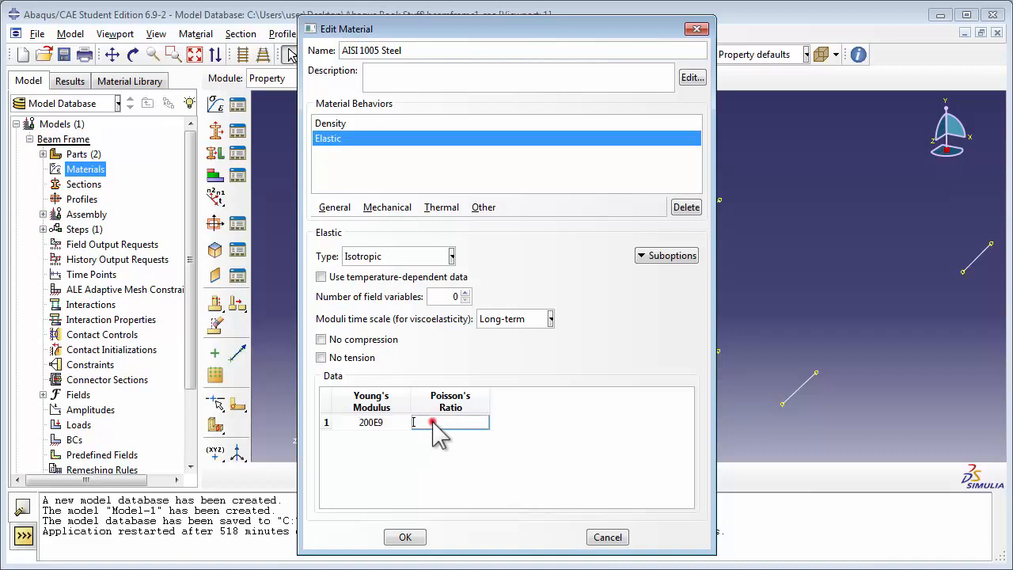
type("0.29")
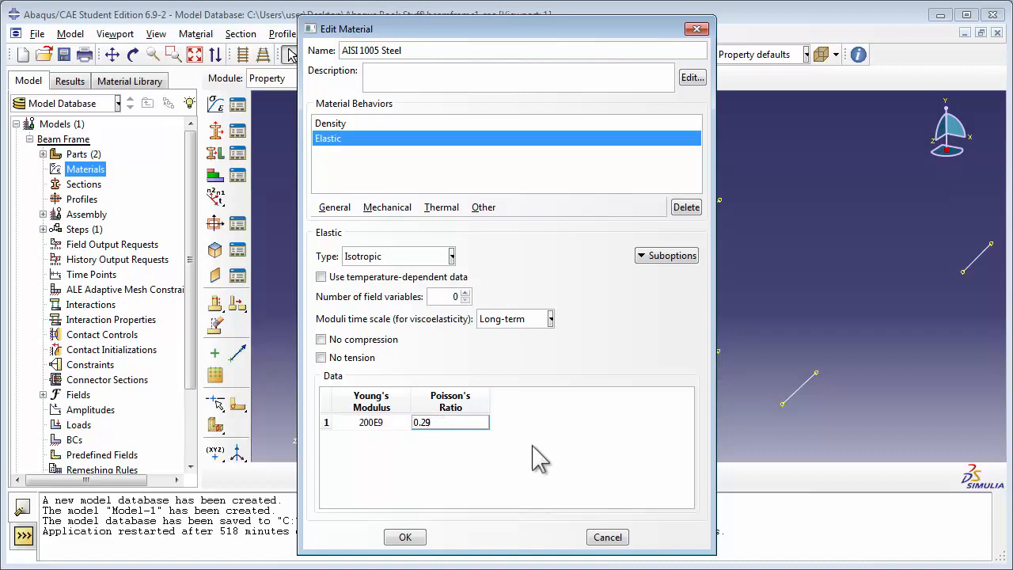
left_click(502, 458)
left_click(410, 540)
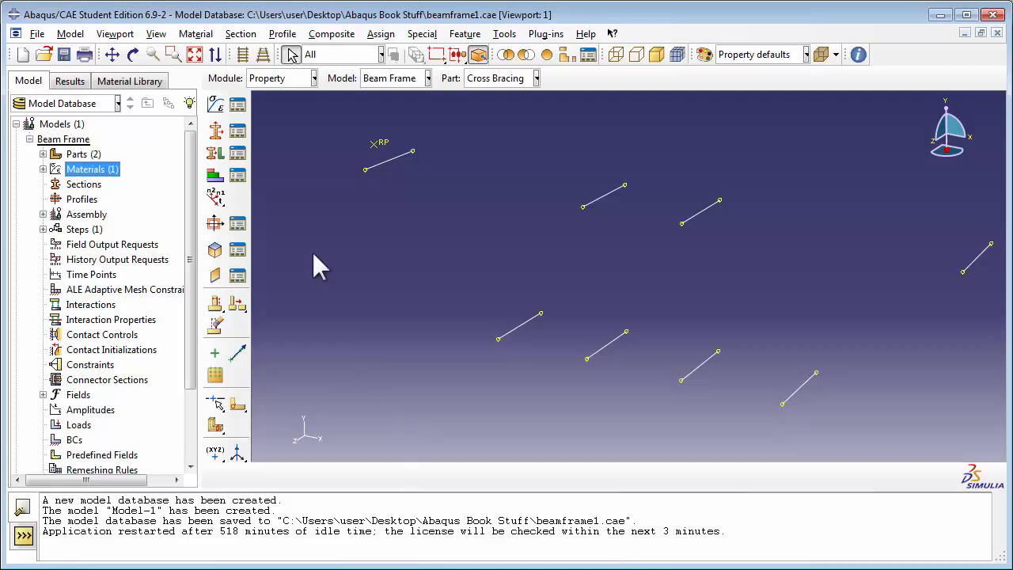
Start a new I-shaped beam profile named FrameProfile
double_click(82, 200)
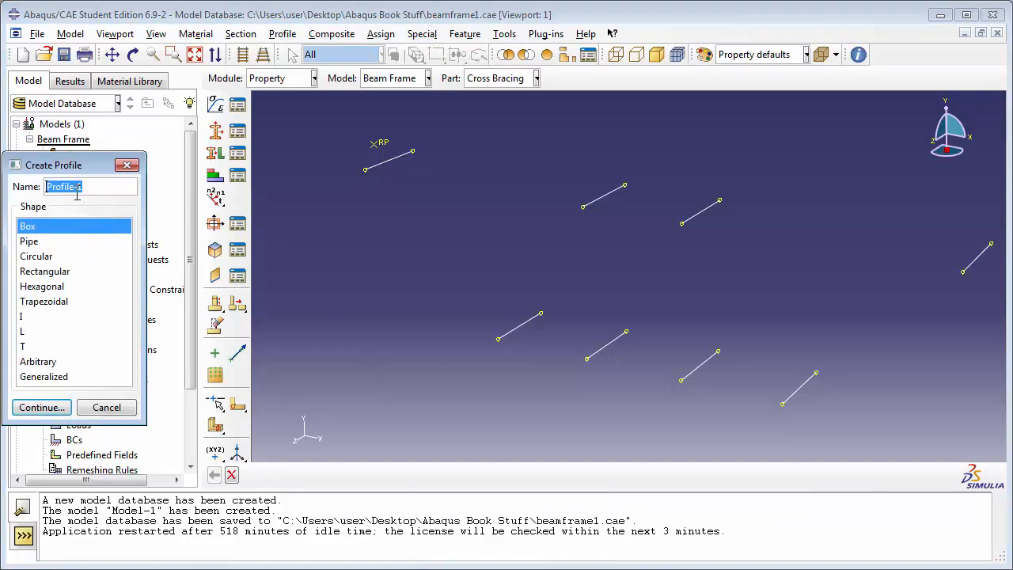
type("FrameProfile")
left_click(24, 317)
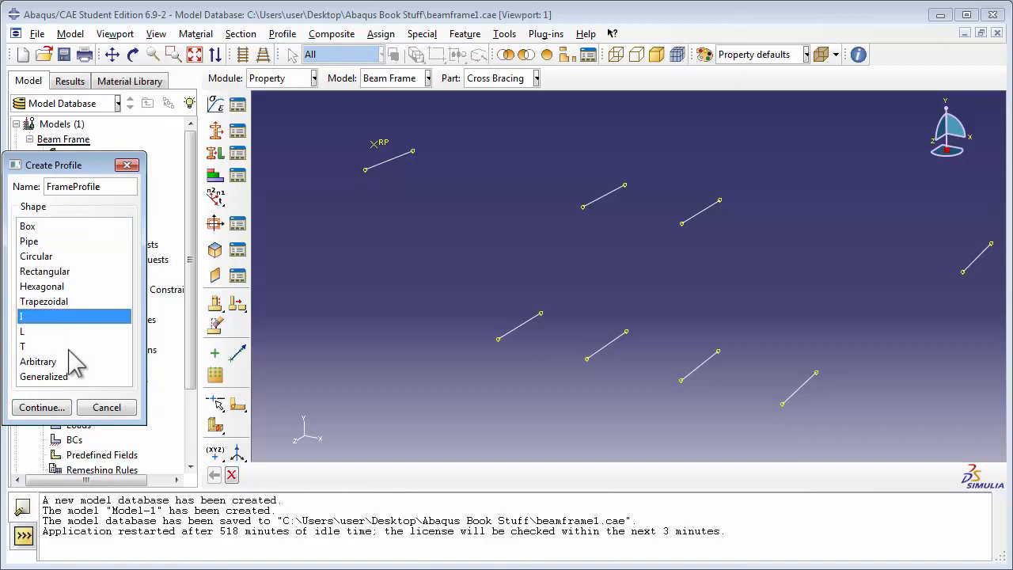
left_click(53, 408)
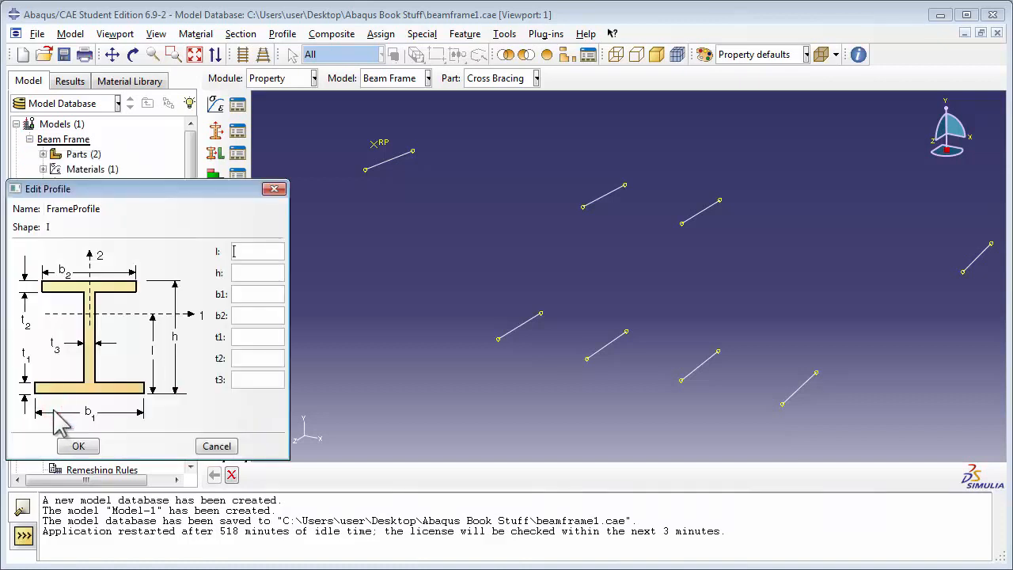
Set FrameProfile's centroid offset l to 0.075 and its height h to 0.15
left_click(250, 252)
type("0.075")
key("Tab")
type("0.15")
key("Tab")
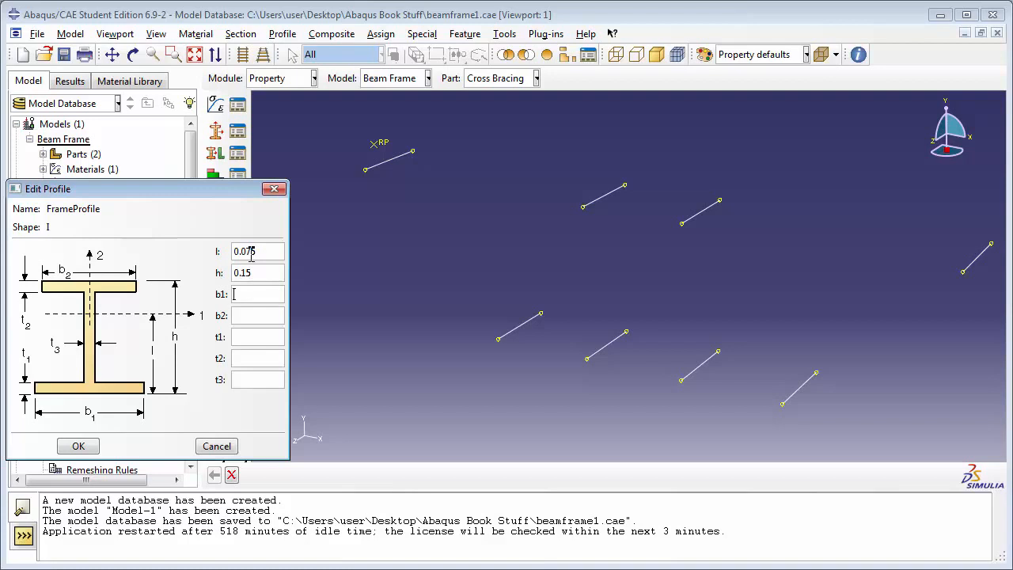
Set both flange widths b1 and b2 of FrameProfile to 0.12
type("0.12")
key("Tab")
type("0.12")
key("Tab")
Set FrameProfile's flange thicknesses t1 and t2 to 0.02 and web thickness t3 to 0.04, and save the profile
type("0.02")
key("Tab")
type("0.02")
type("0.0")
type("4")
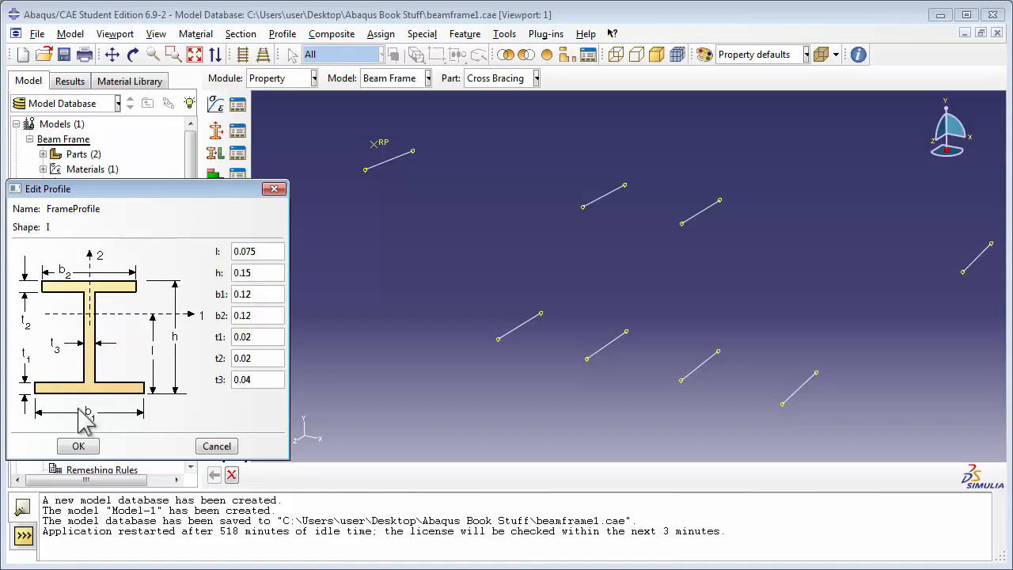
left_click(78, 446)
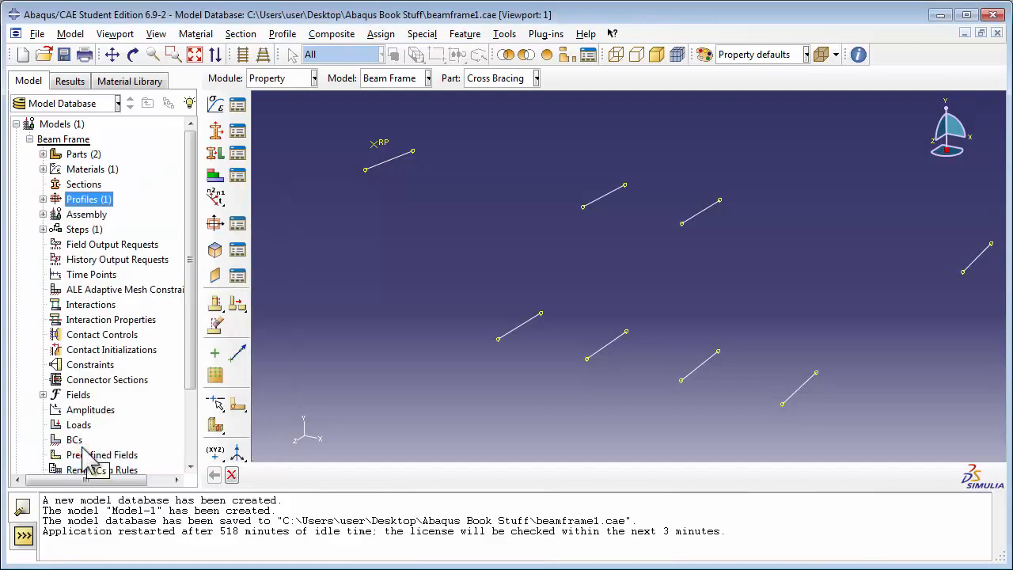
Start a second I-shaped beam profile named CrossProfile
double_click(89, 199)
type("CrossProfile")
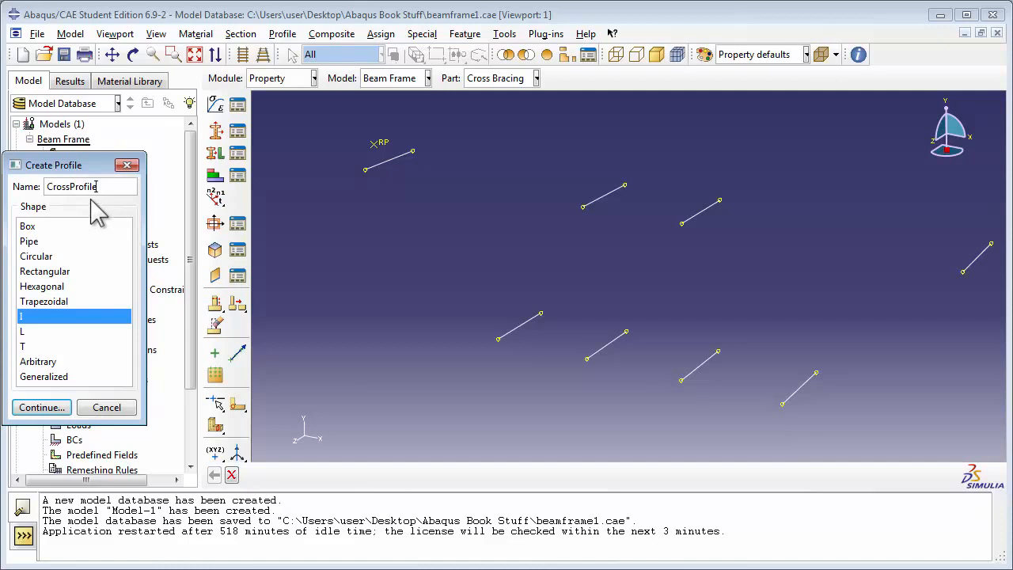
left_click(27, 316)
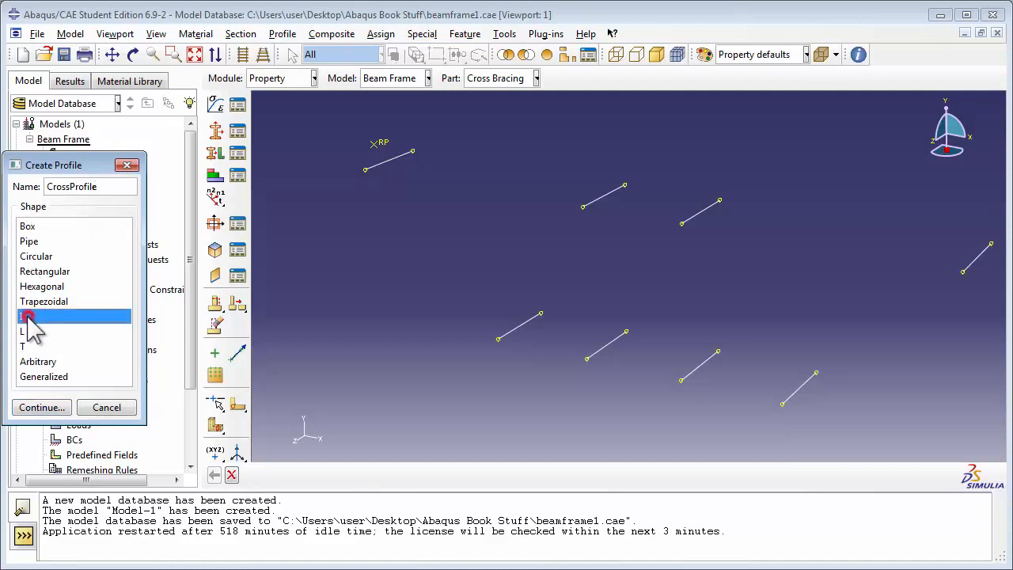
left_click(42, 407)
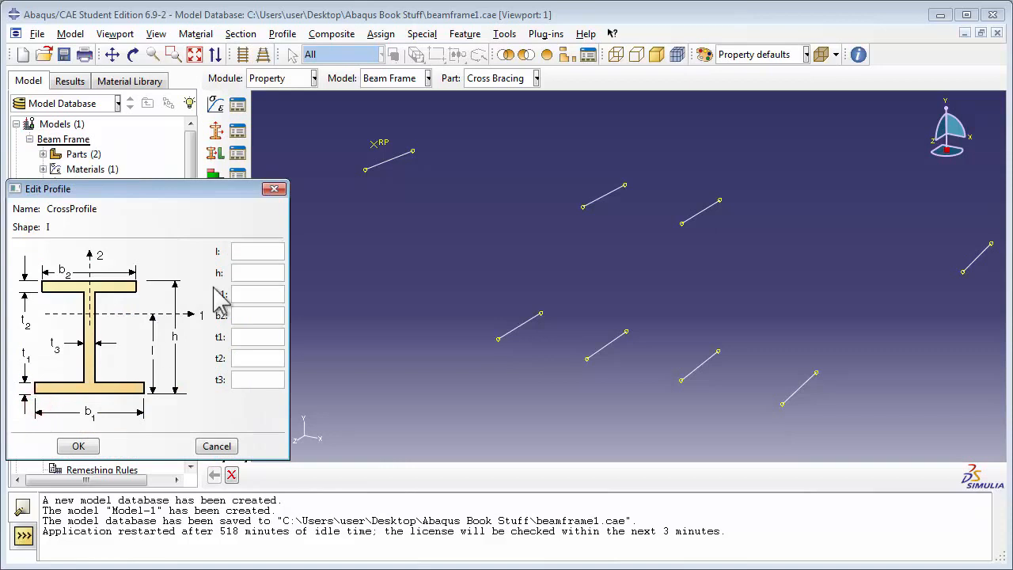
Set CrossProfile's offset l to 0.06 and its height h to 0.12
left_click(249, 251)
type("0.0")
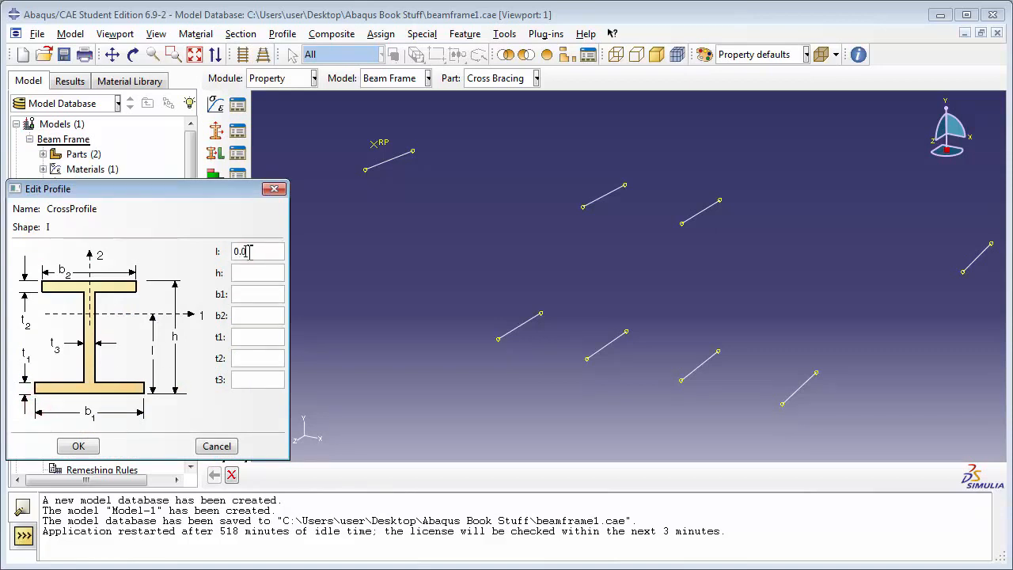
type("6")
key("Tab")
type("0.12")
type("0.11")
Set CrossProfile's flange widths to 0.11 for b1 and 0.08 for b2
key("Tab")
type("0.08")
key("Tab")
Set CrossProfile's flange thicknesses t1 and t2 to 0.01 and web thickness t3 to 0.02, and save the profile
type("0.01")
key("Tab")
type("0.01")
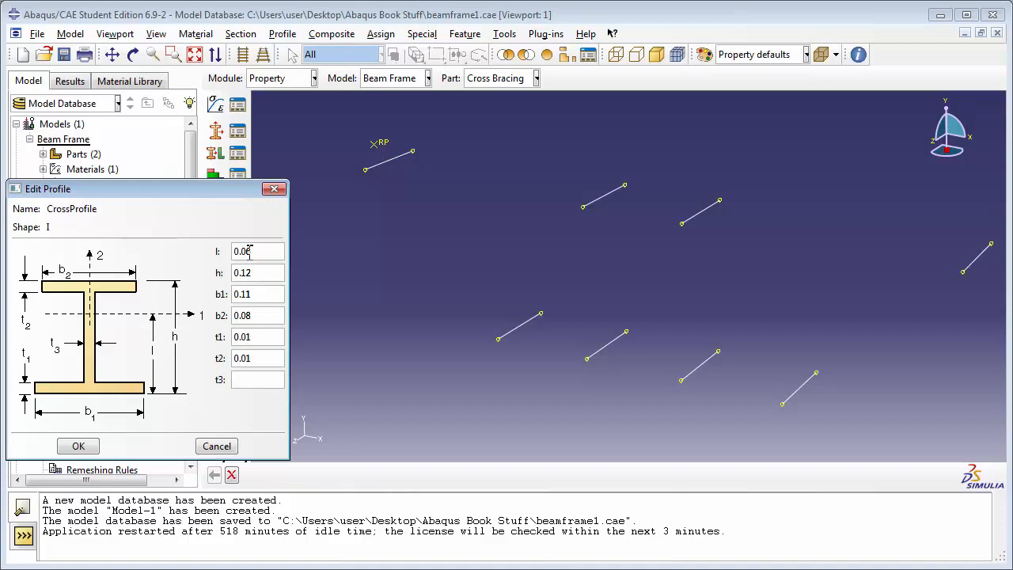
key("Tab")
type("0.02")
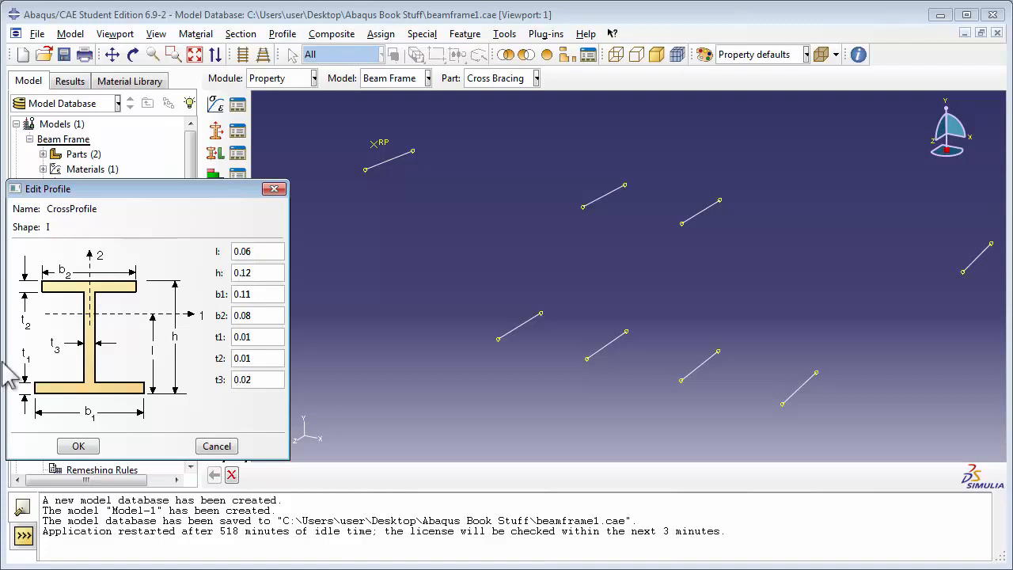
left_click(87, 446)
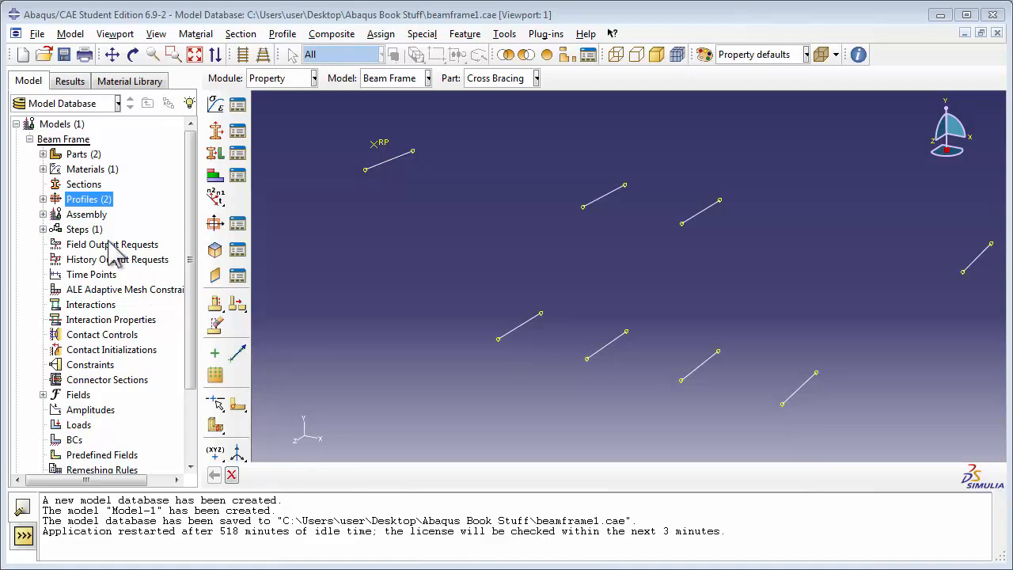
Start a new section named Frame Section with category Beam and type Beam
double_click(84, 184)
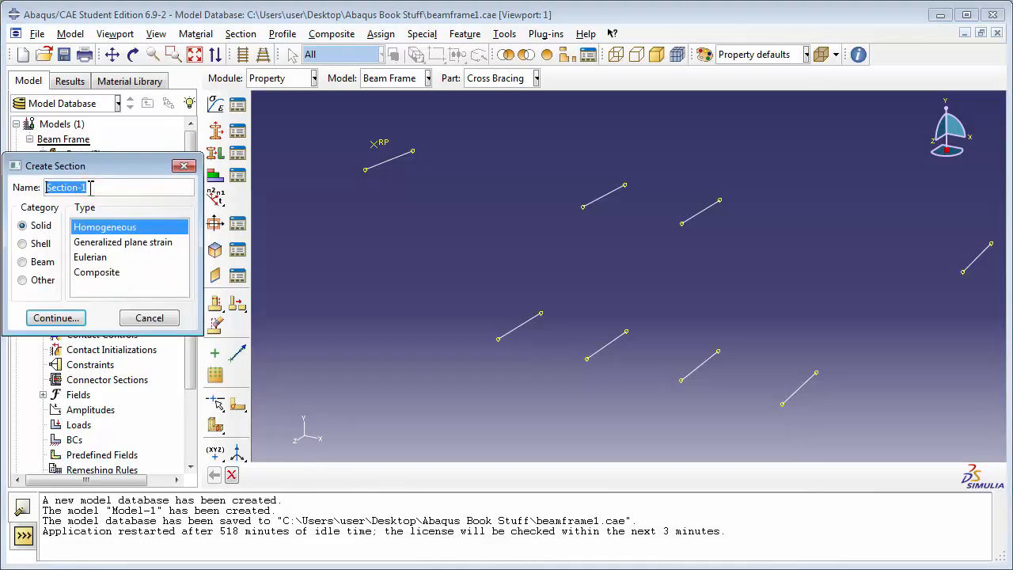
type("Frames")
key("BackSpace")
type("Section")
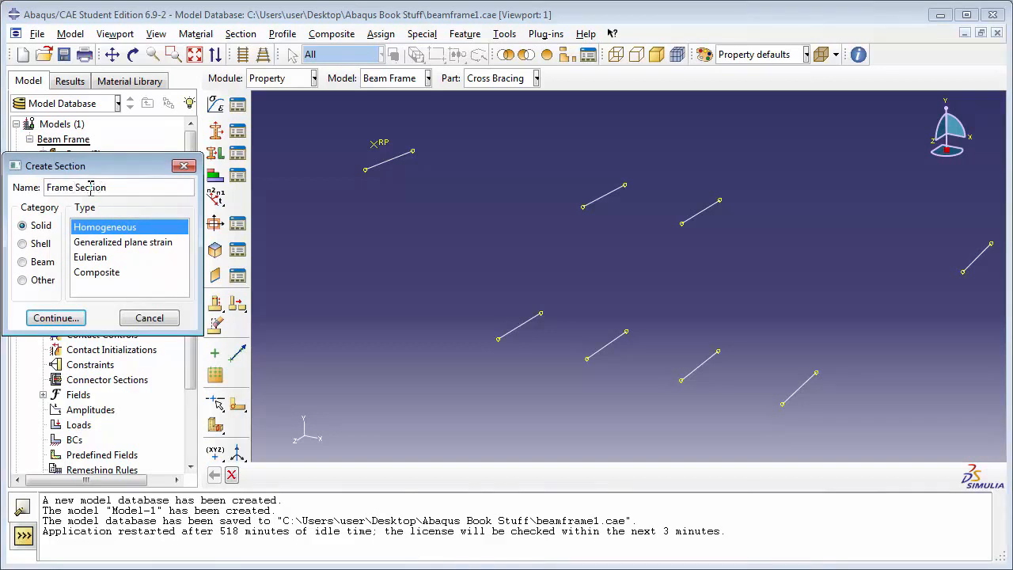
left_click(32, 261)
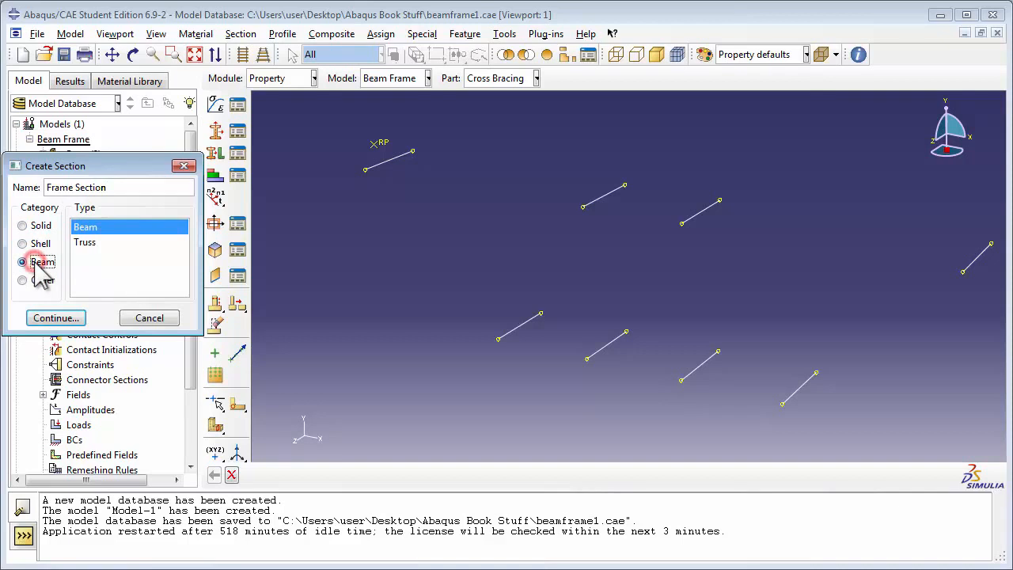
left_click(91, 228)
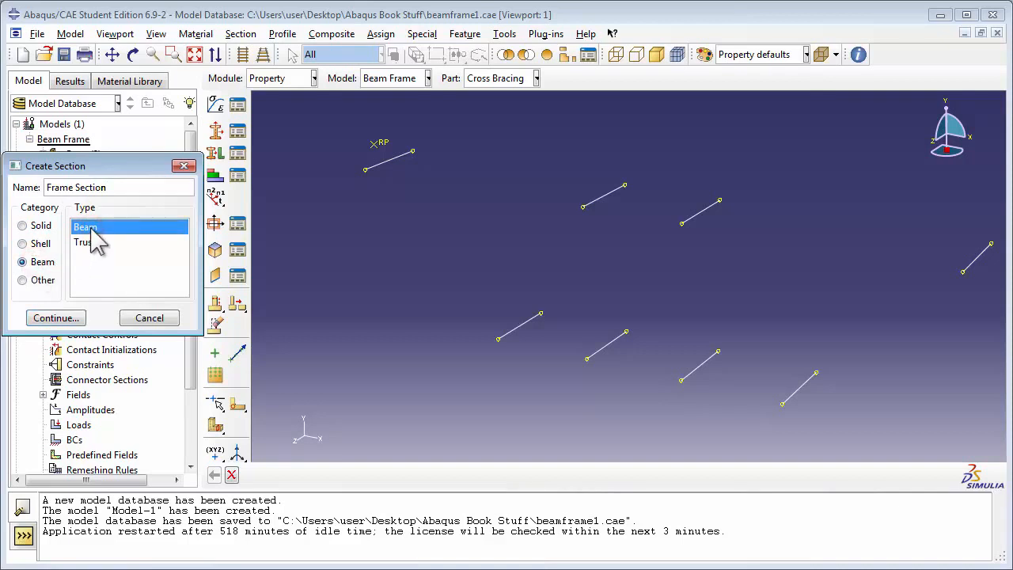
left_click(69, 319)
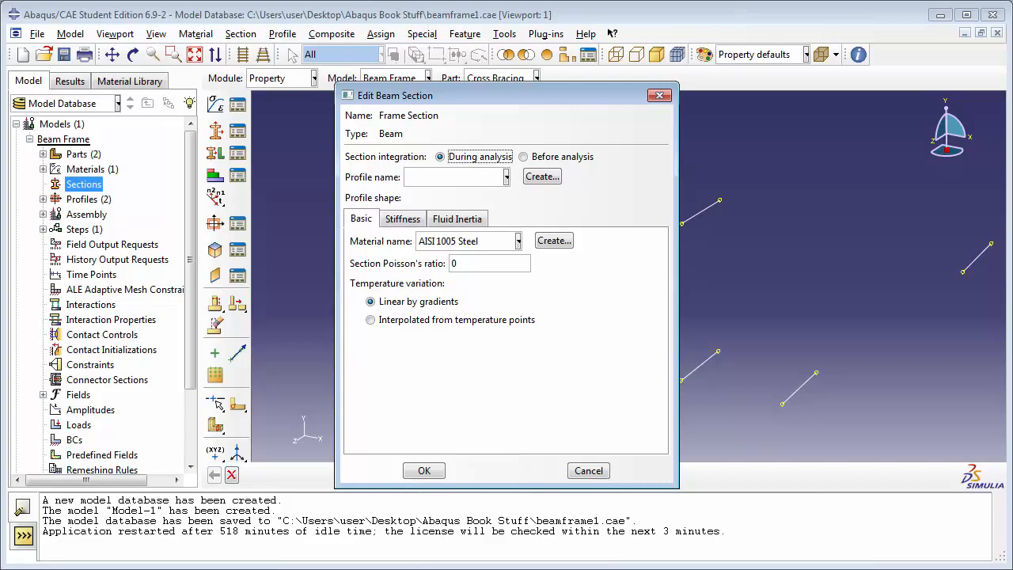
Assign FrameProfile and the AISI 1005 Steel material to Frame Section and save the section
left_click(447, 178)
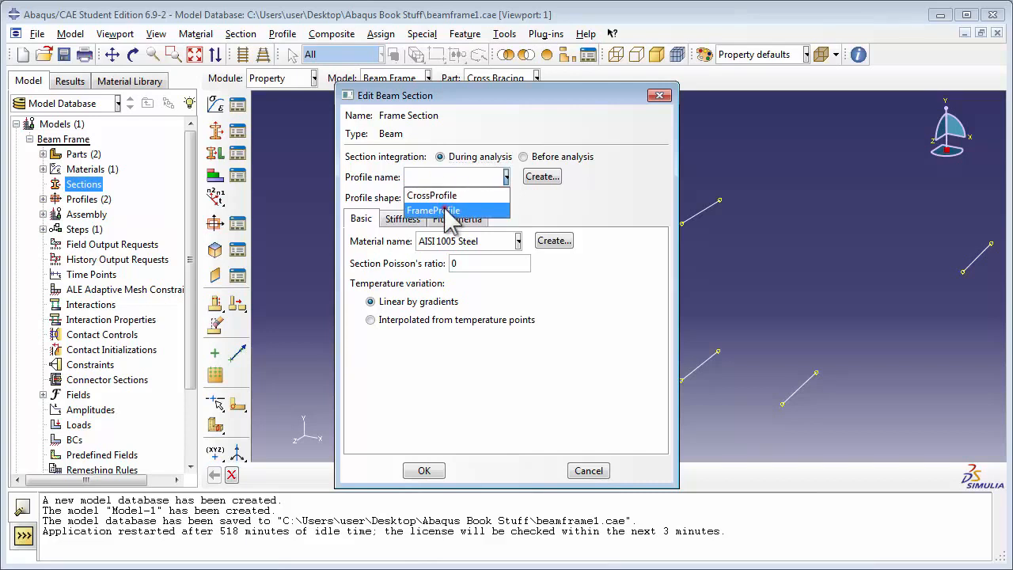
left_click(445, 210)
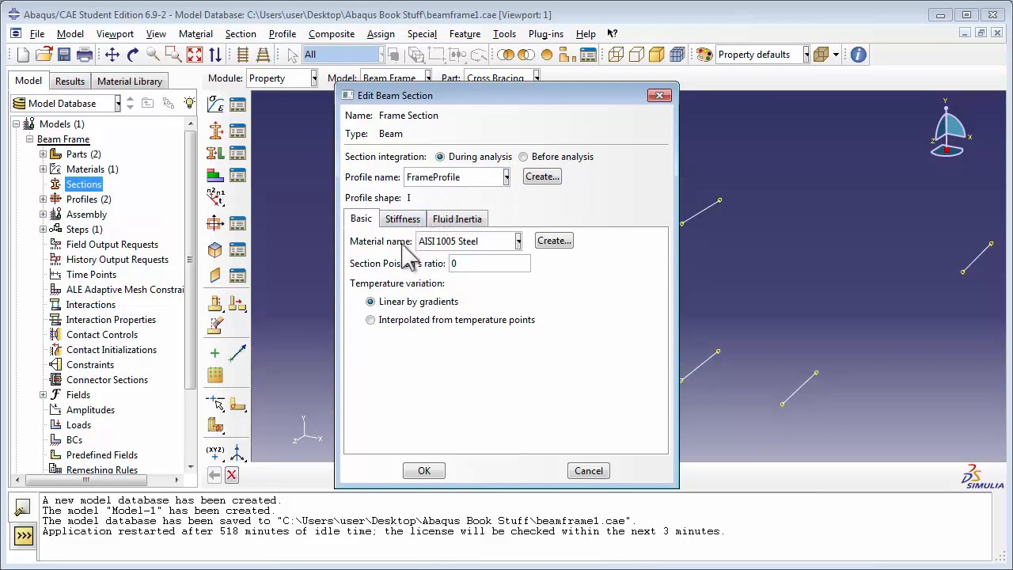
left_click(466, 241)
left_click(470, 255)
left_click(422, 471)
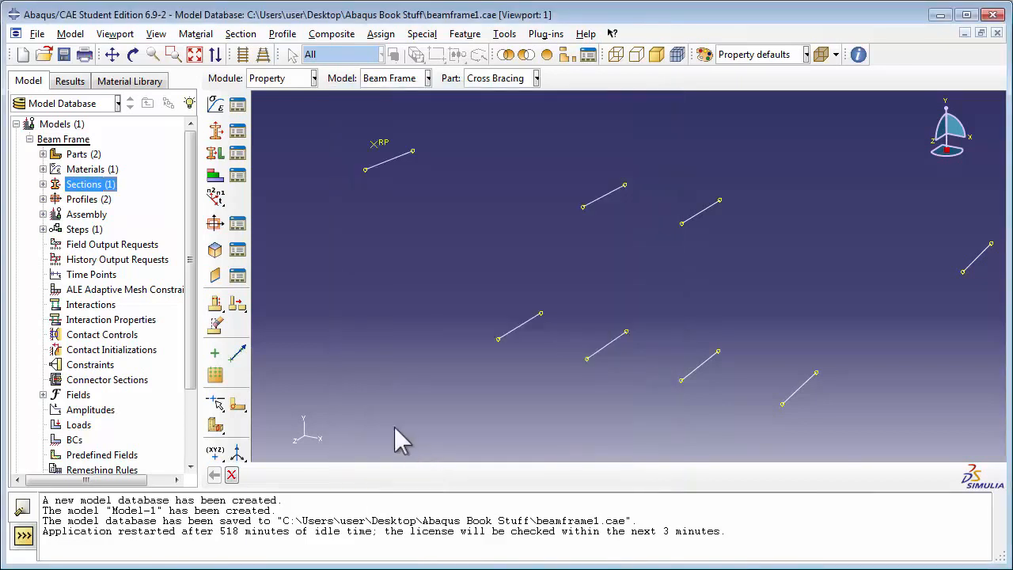
Start a second section named Cross Section with category Beam and type Beam
double_click(99, 185)
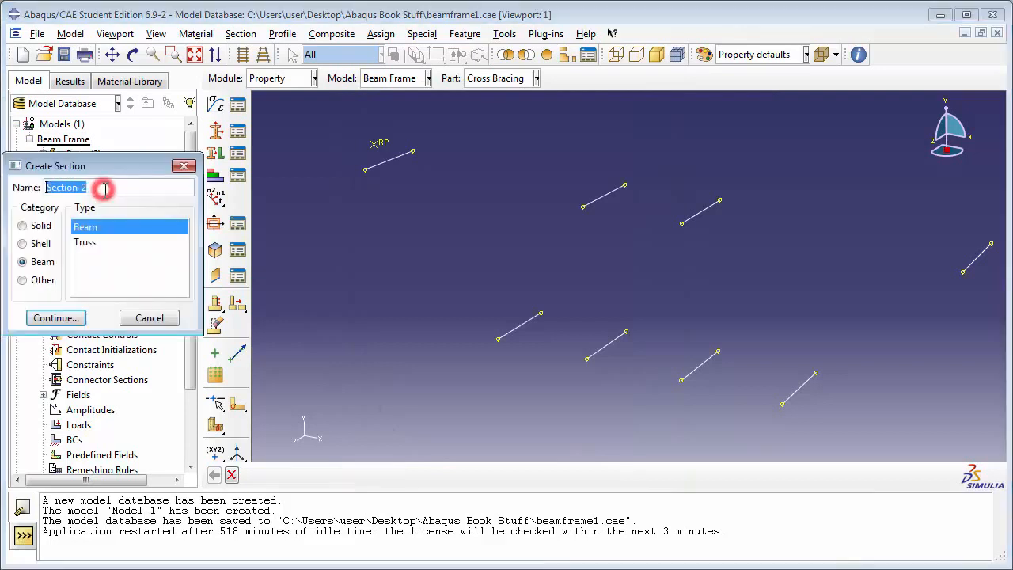
type("C")
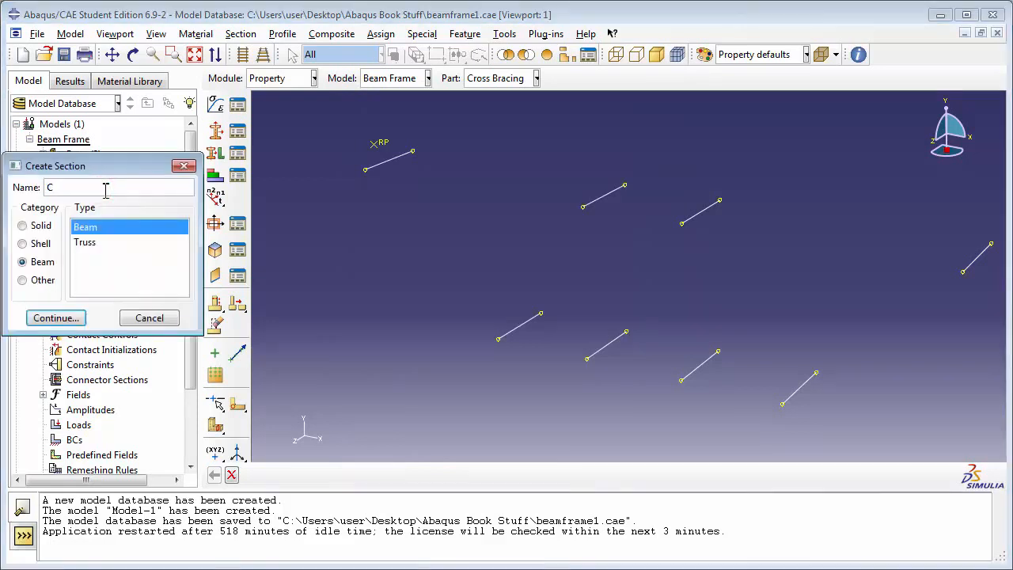
type("ross Section")
left_click(23, 261)
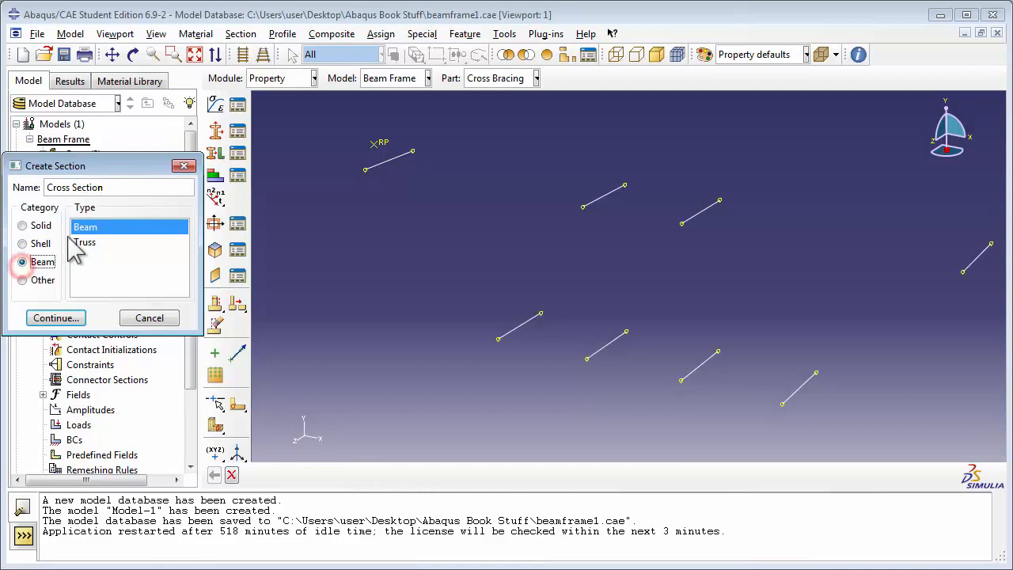
left_click(54, 317)
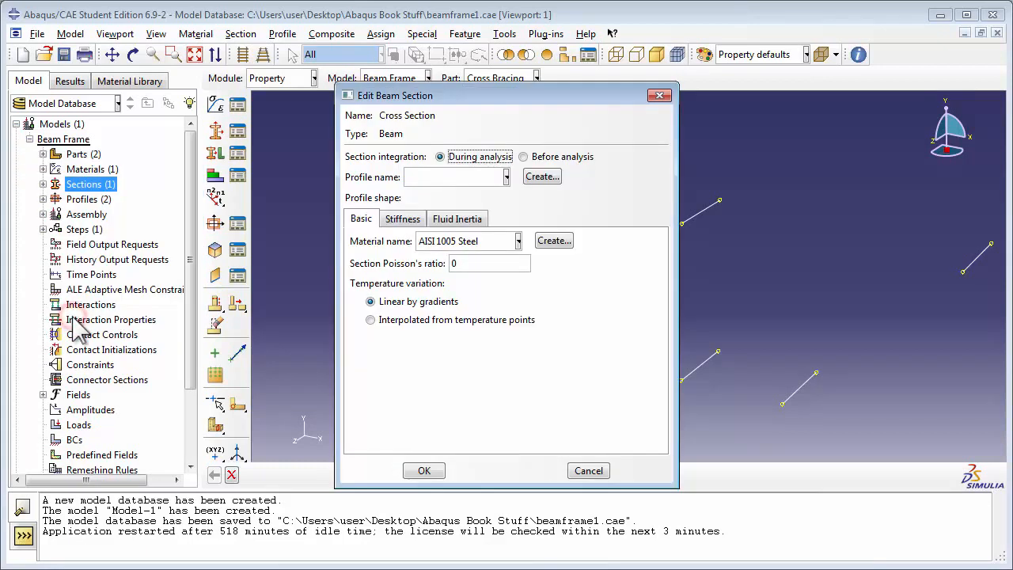
Assign the CrossProfile profile to Cross Section and save the section
left_click(430, 179)
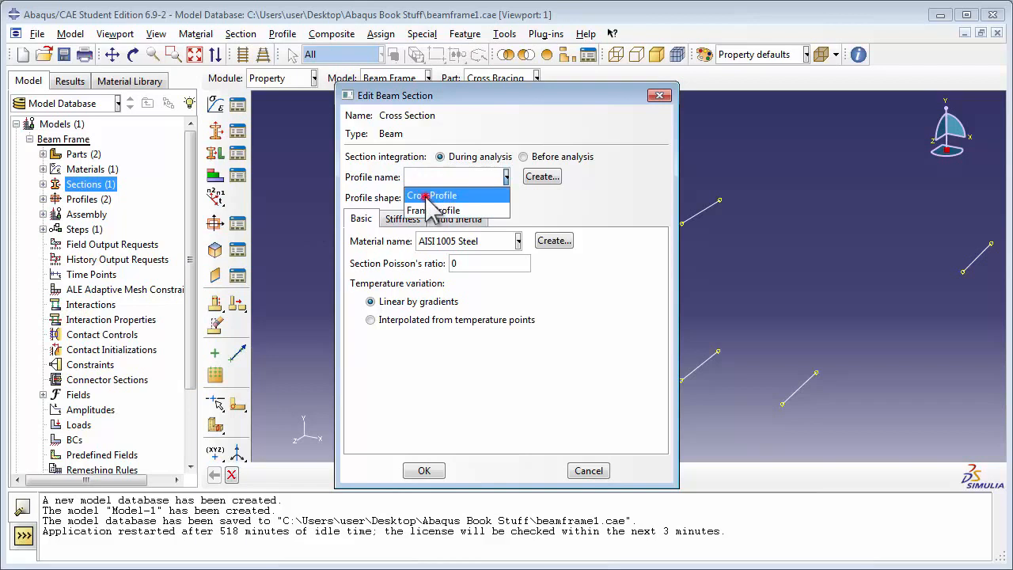
left_click(429, 196)
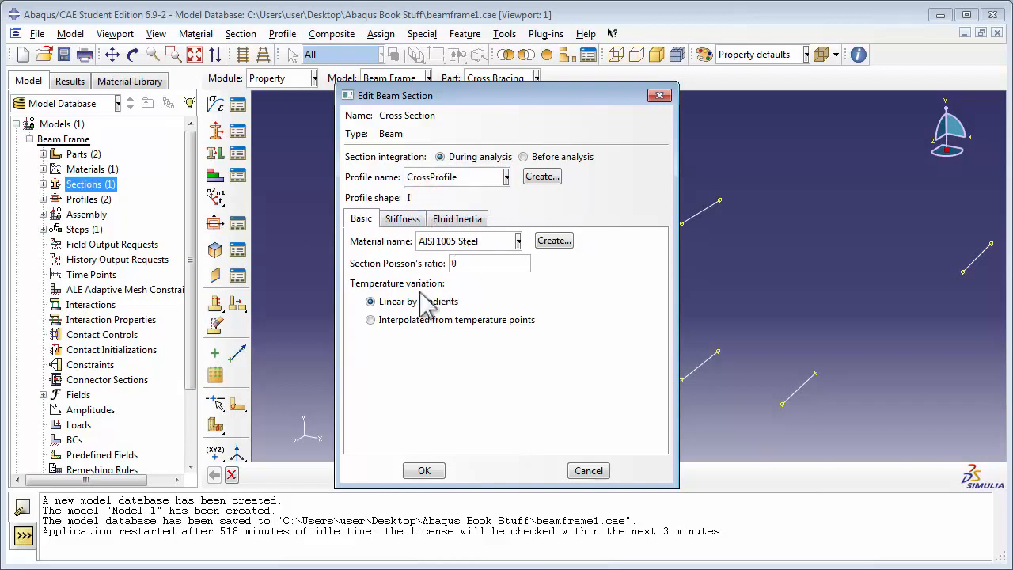
left_click(424, 471)
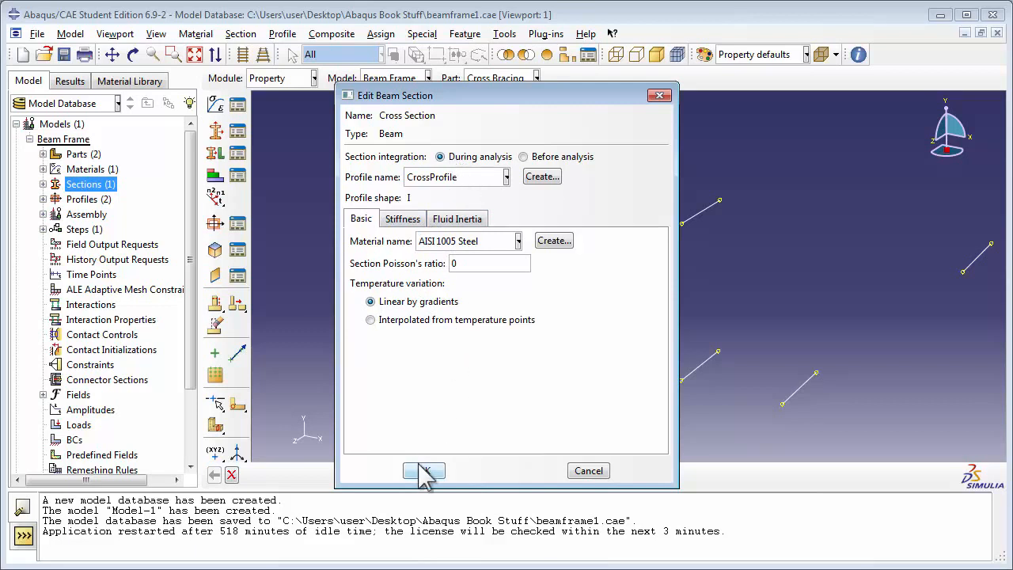
left_click(424, 471)
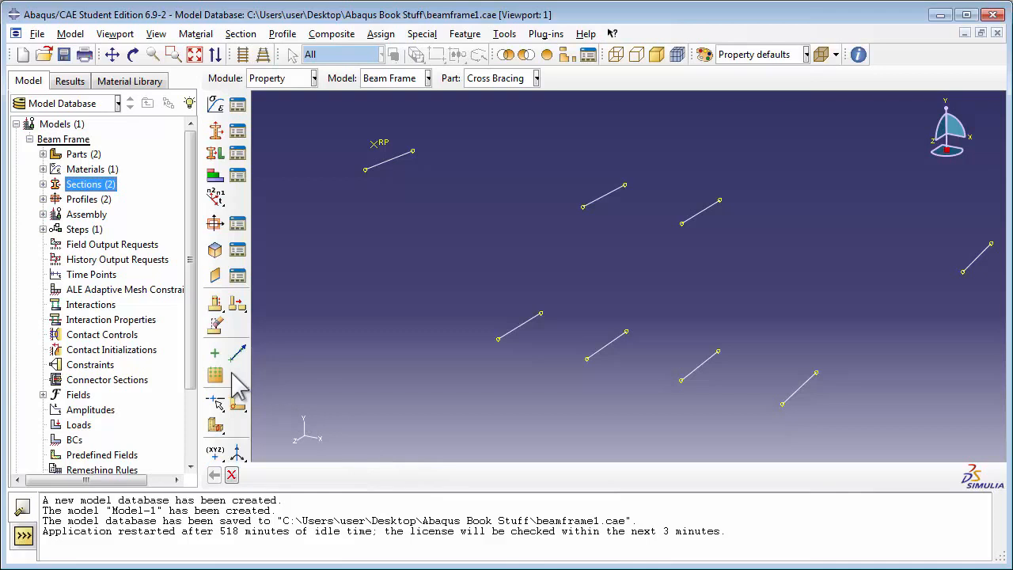
Create a section assignment on the Cross Bracing part that applies Cross Section to all of its wire members
left_click(43, 154)
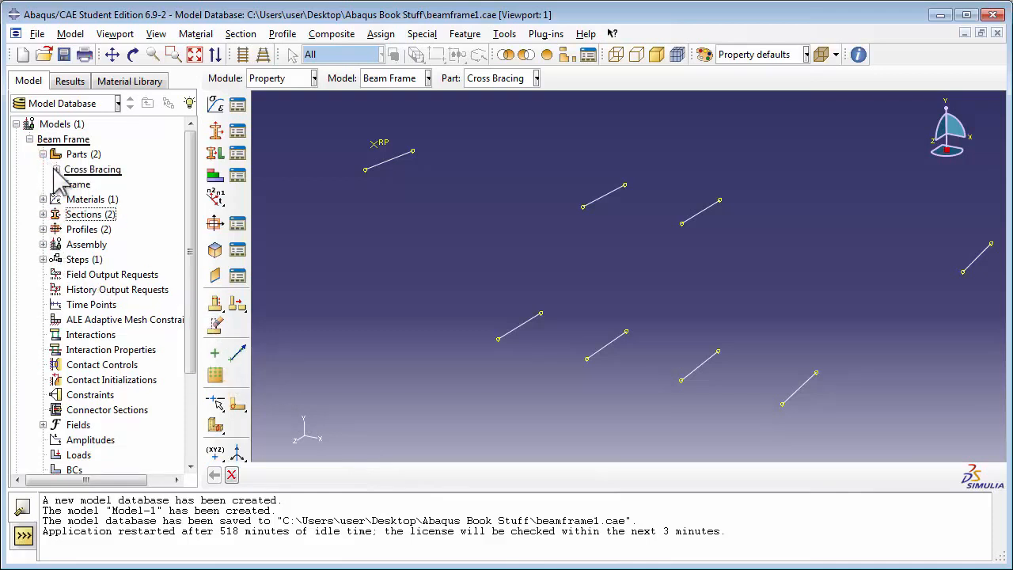
left_click(54, 168)
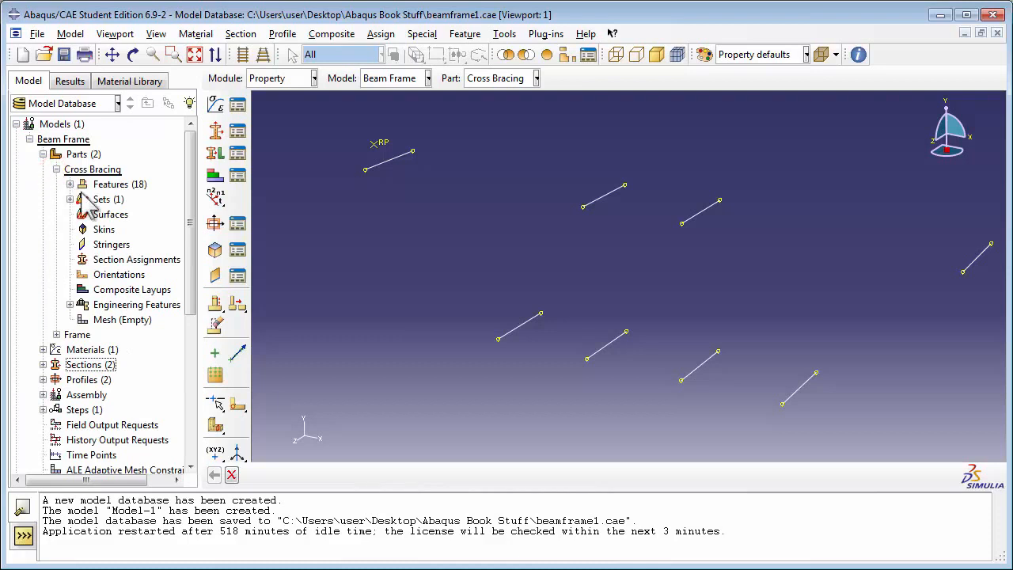
double_click(135, 261)
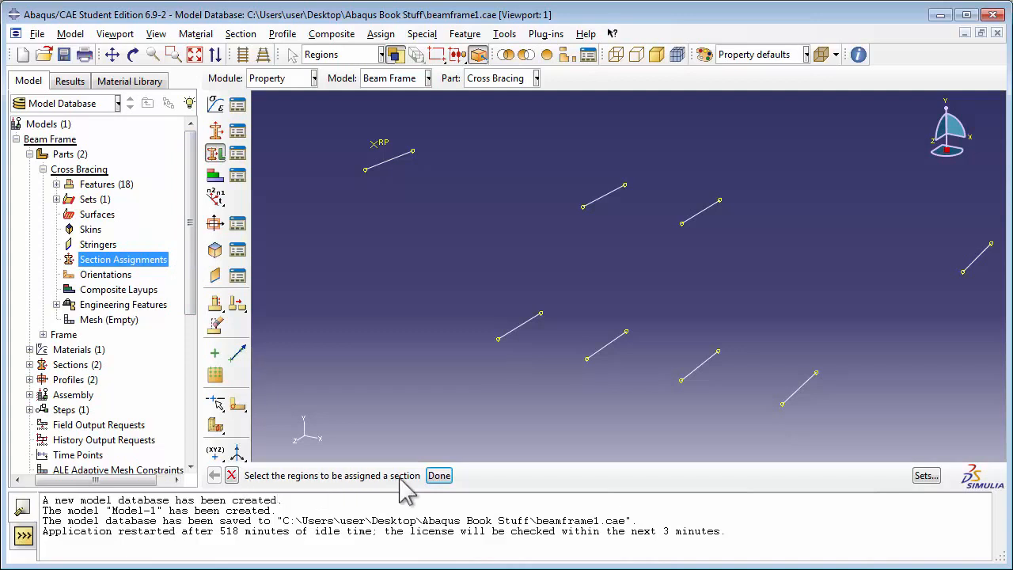
scroll(500, 281, "up", 1)
left_click_drag(340, 138, 978, 432)
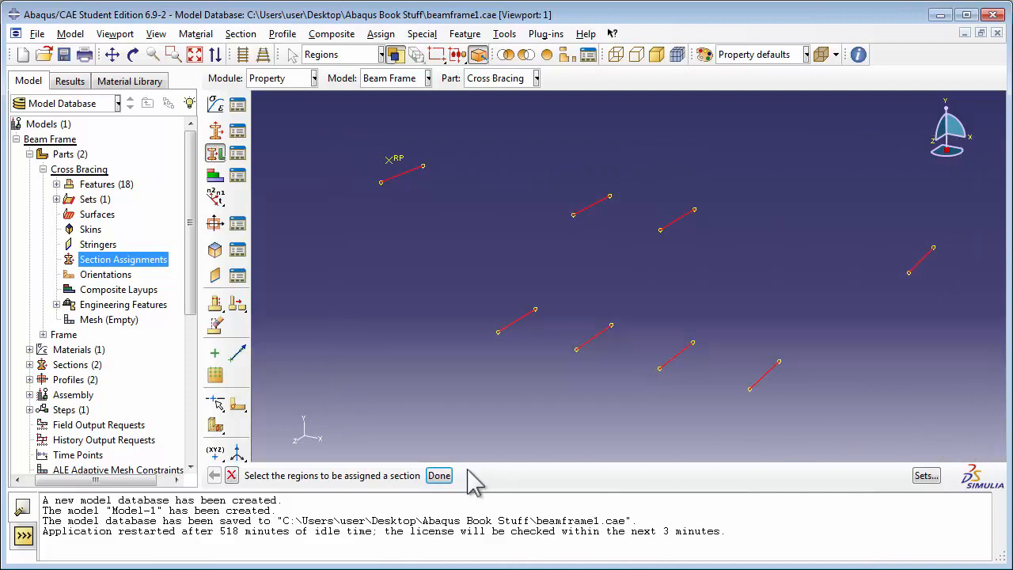
left_click(439, 476)
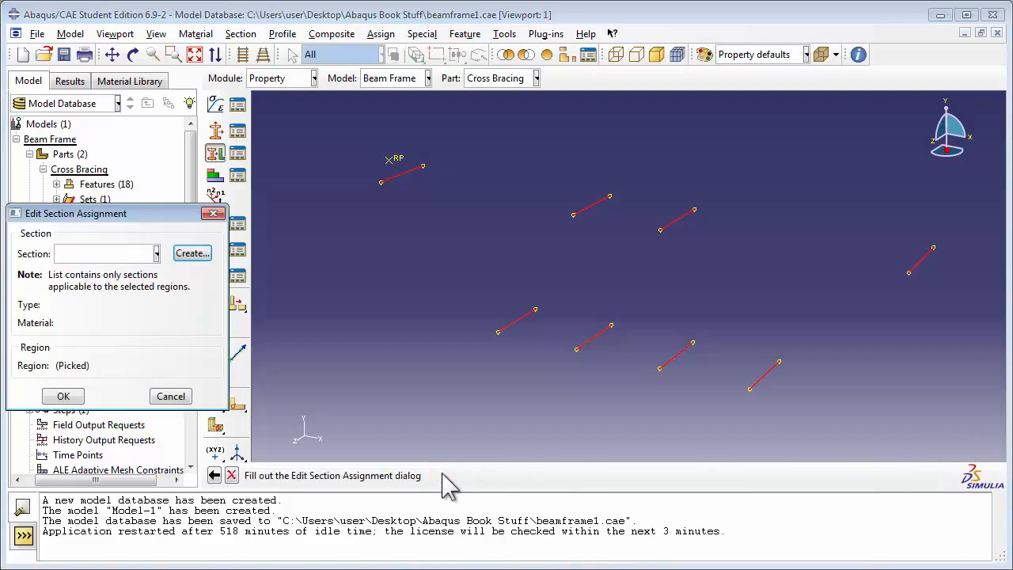
left_click(156, 253)
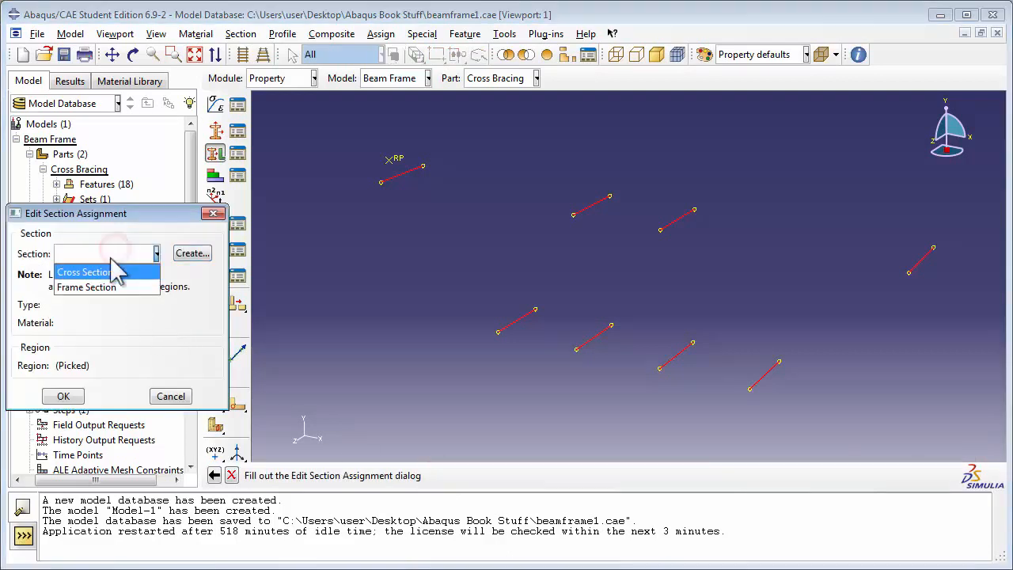
left_click(95, 273)
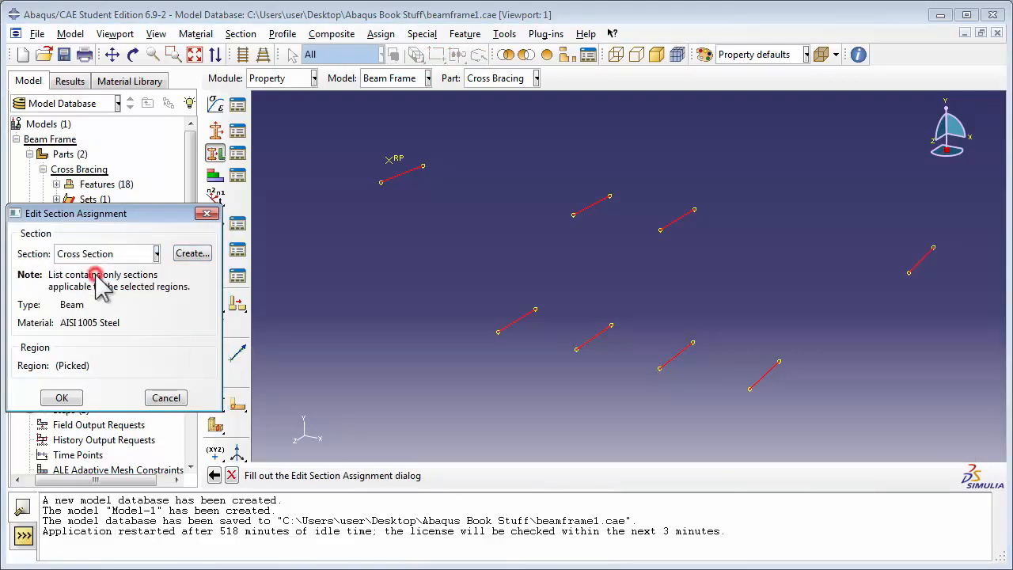
left_click(62, 397)
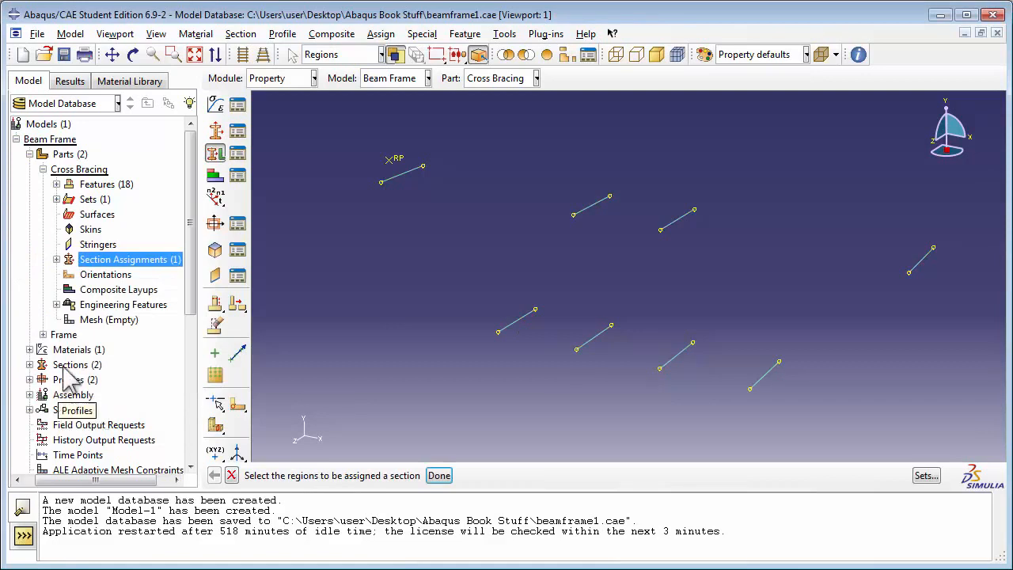
Create a section assignment on the Frame part that applies Frame Section to all of its wire members
left_click(43, 169)
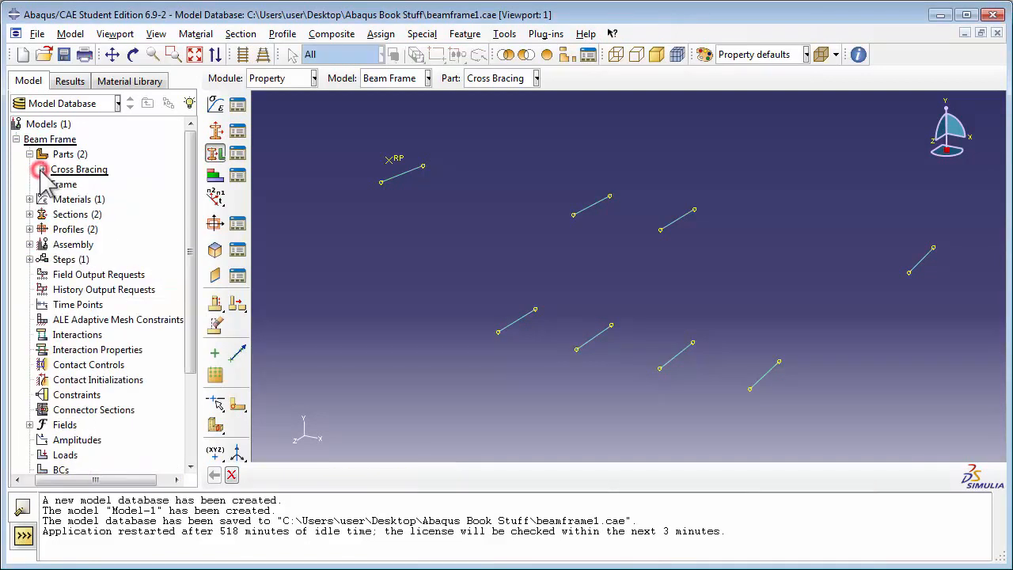
left_click(42, 184)
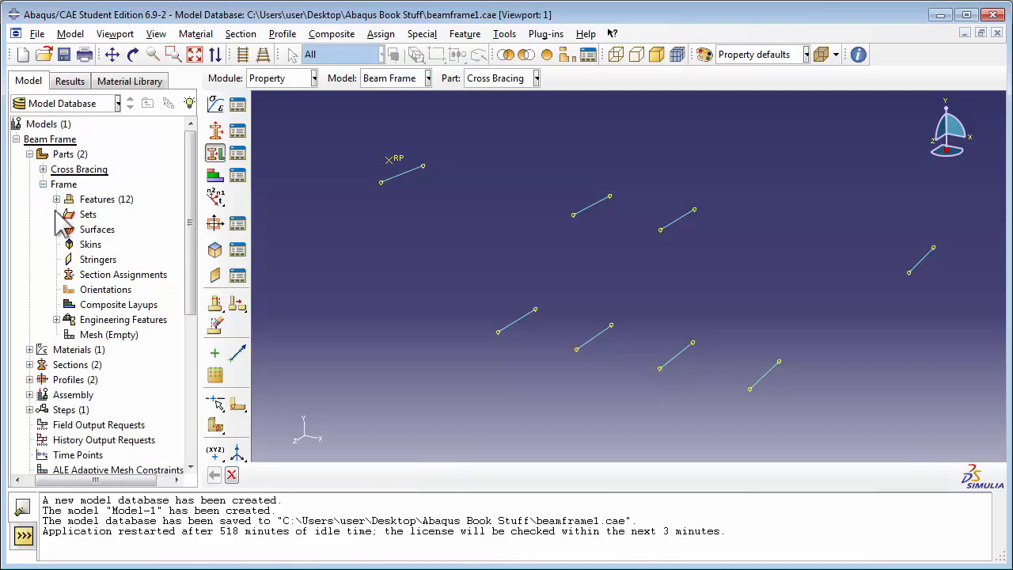
double_click(103, 275)
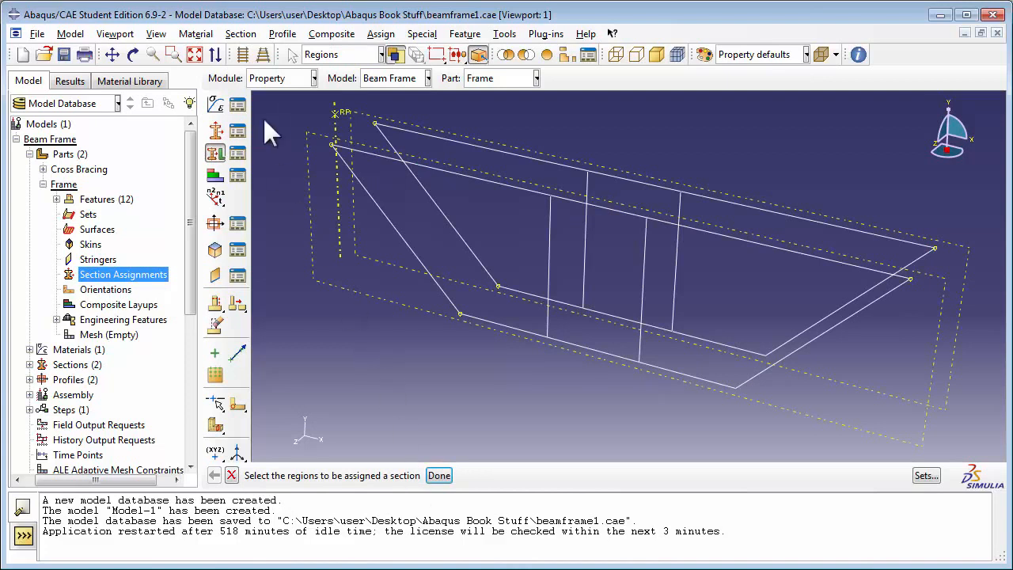
left_click_drag(264, 94, 965, 467)
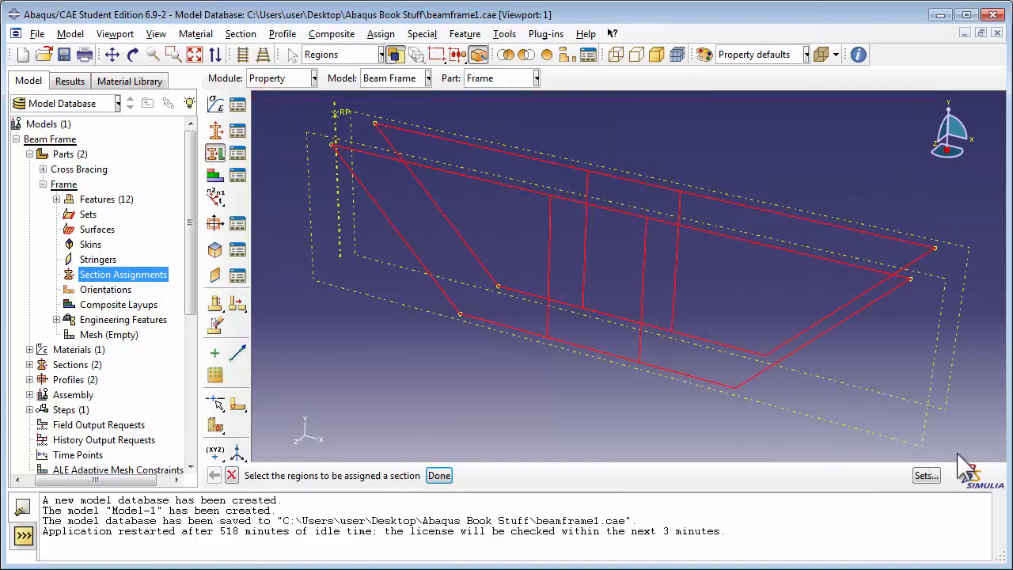
left_click(440, 475)
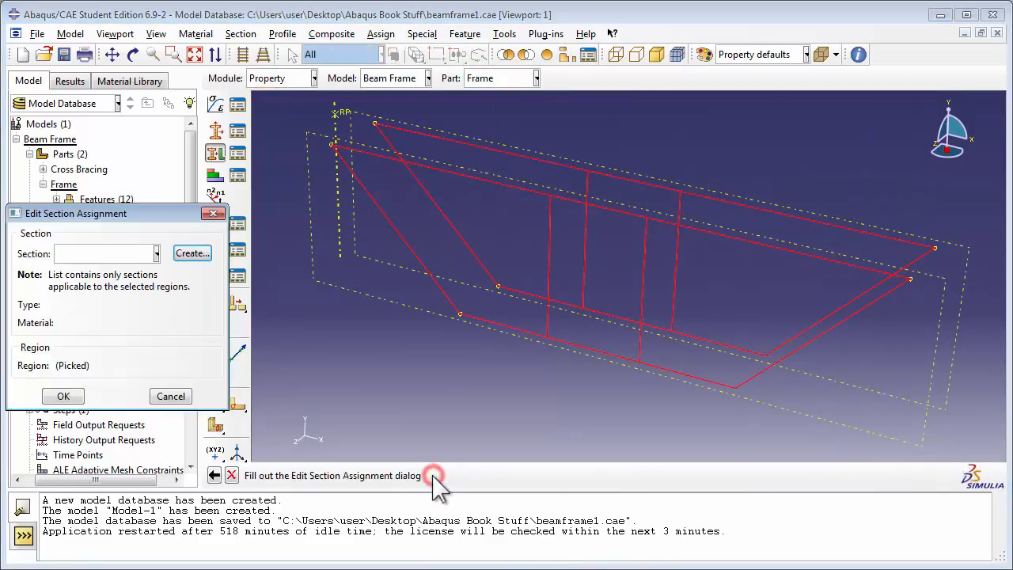
left_click(155, 254)
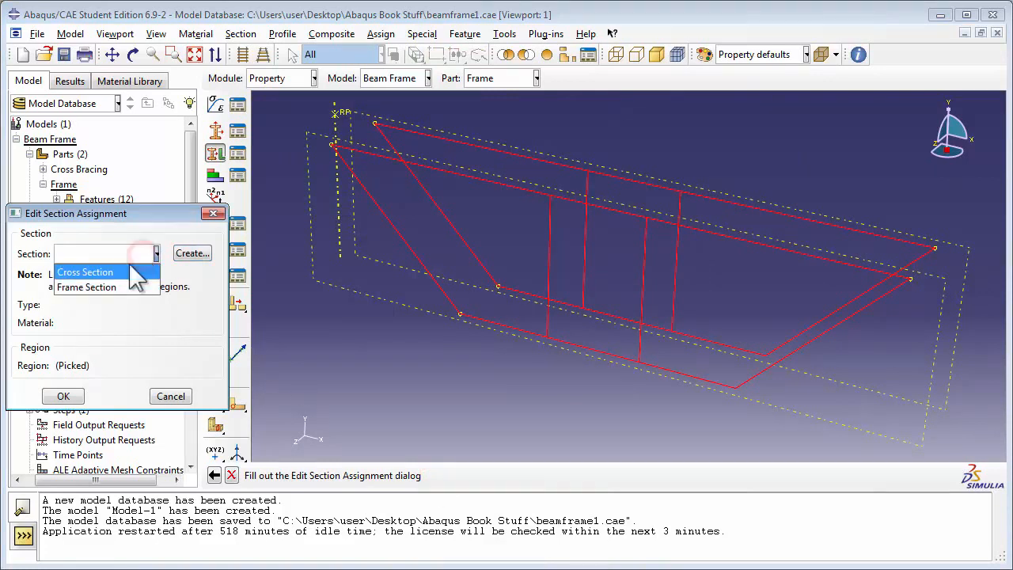
left_click(111, 289)
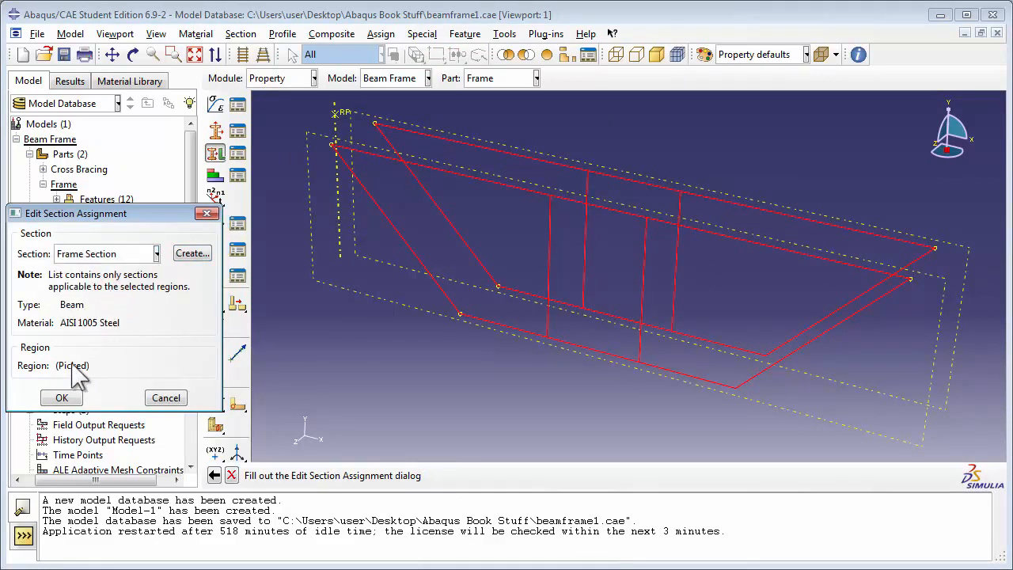
left_click(62, 397)
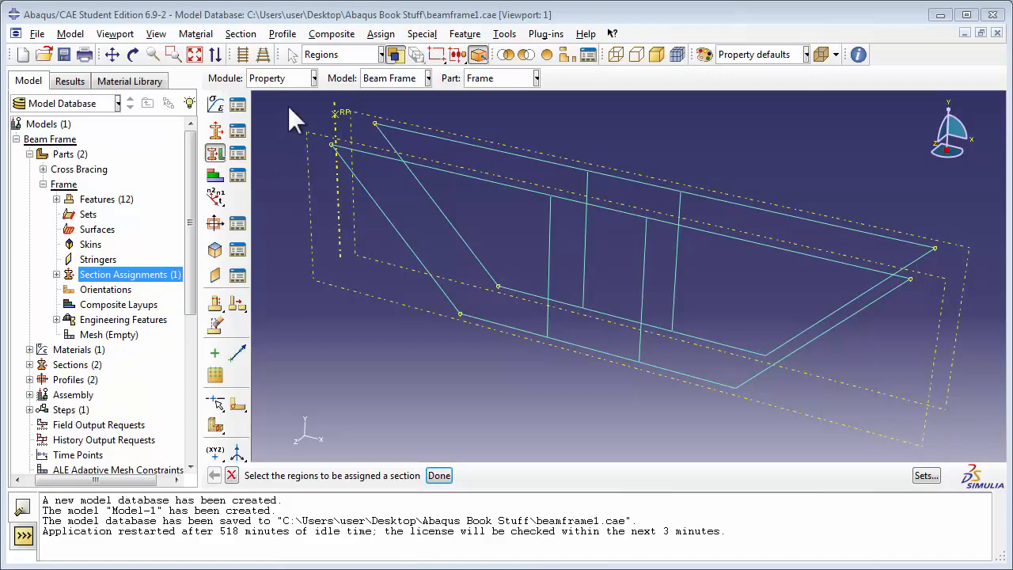
Make Cross Bracing the current part in the Property module of the Beam Frame model
left_click(304, 76)
left_click(299, 109)
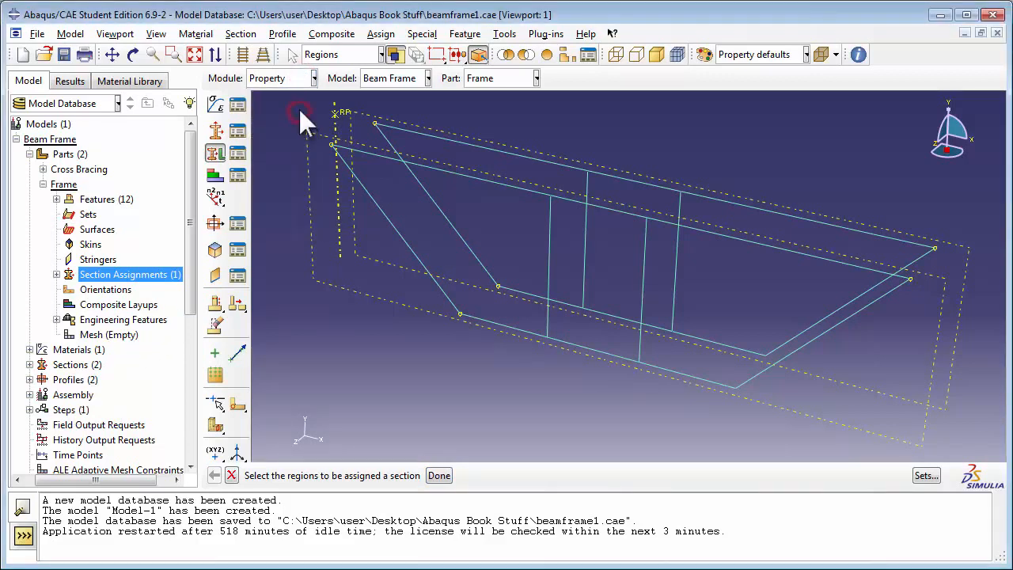
left_click(384, 78)
left_click(388, 78)
left_click(497, 77)
left_click(504, 98)
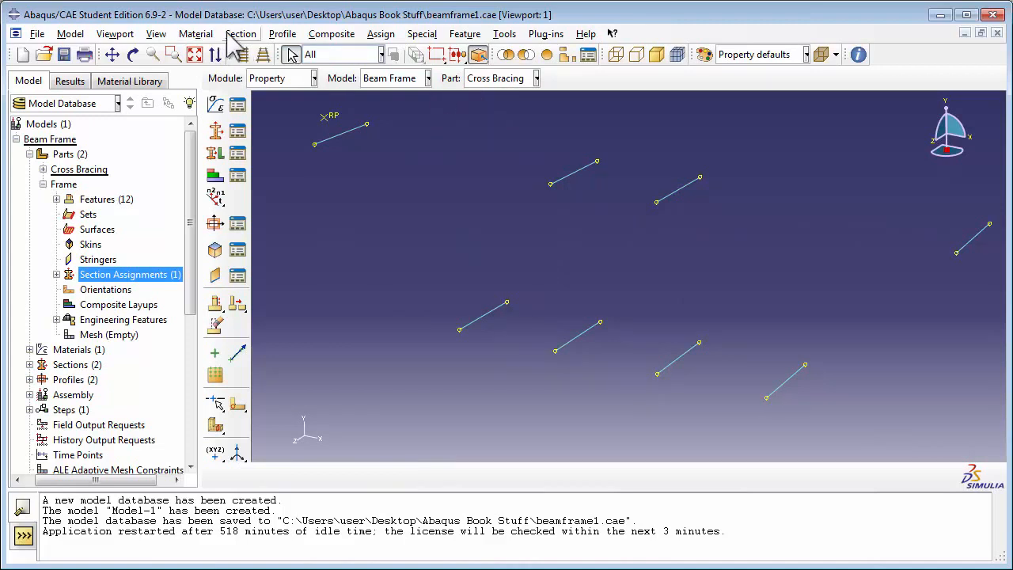
Assign a beam section orientation to all Cross Bracing members with an approximate n1 direction of 1.0,0.0,0.0
left_click(380, 34)
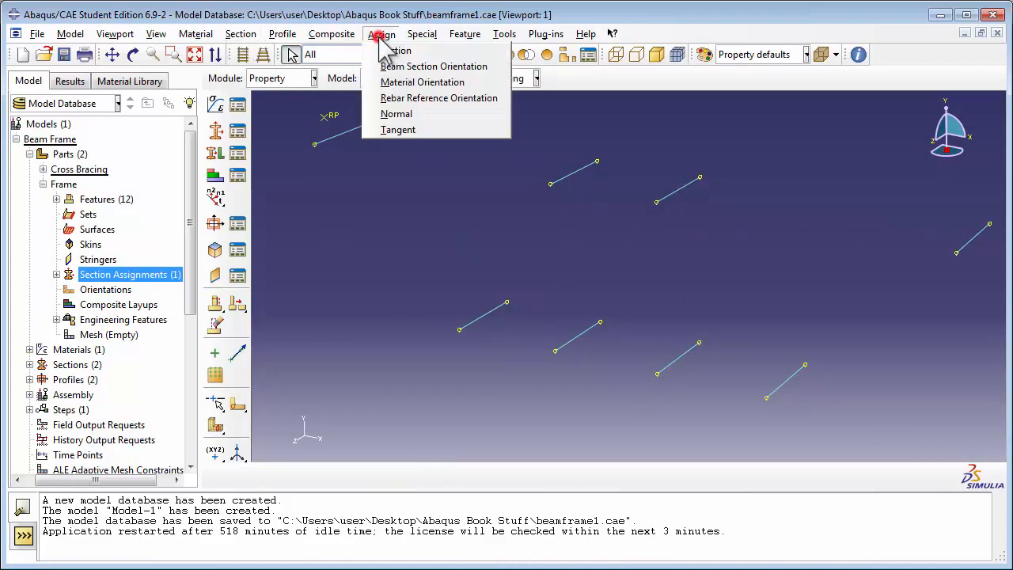
left_click(419, 67)
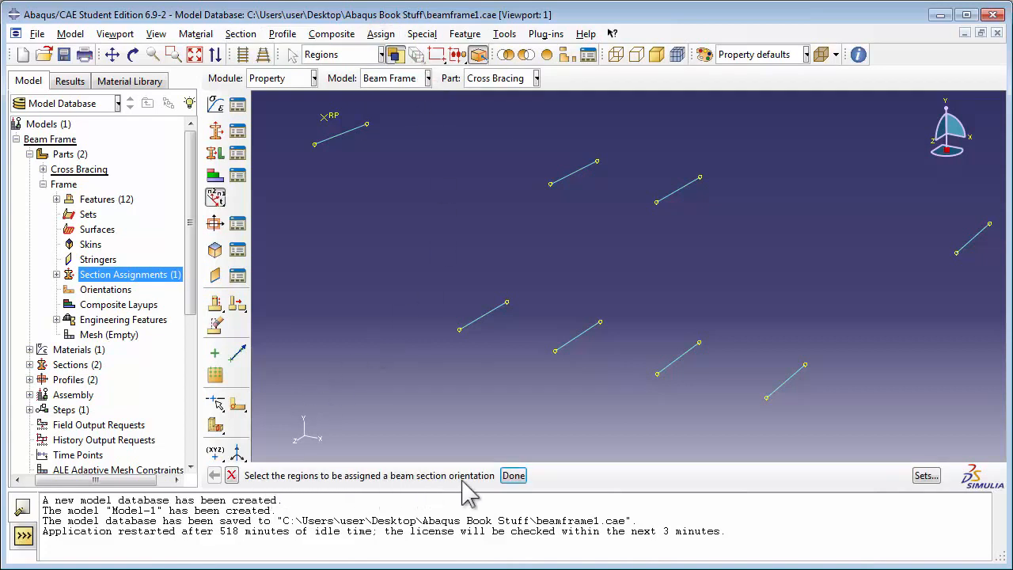
scroll(479, 312, "up", 3)
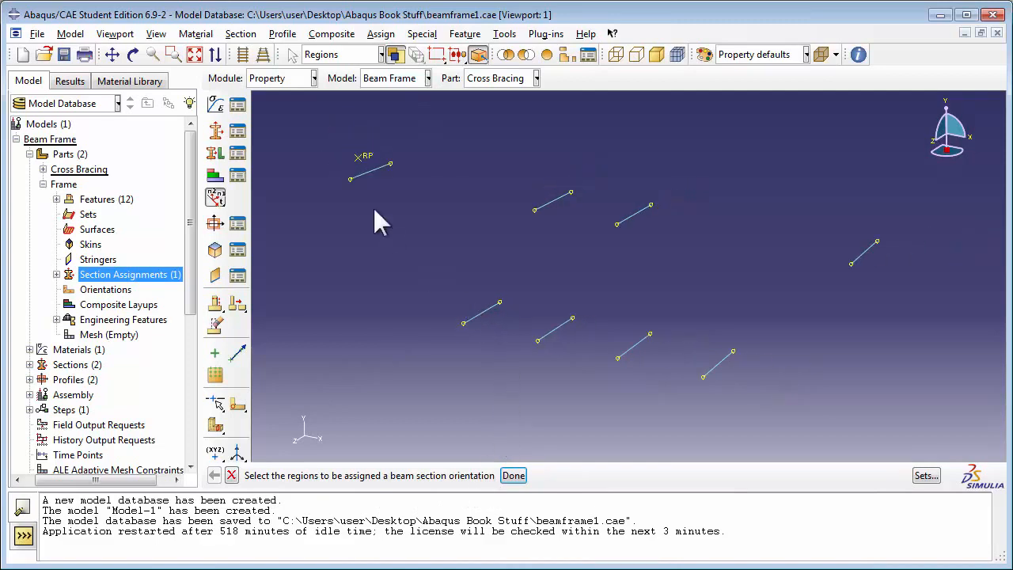
left_click_drag(309, 128, 944, 428)
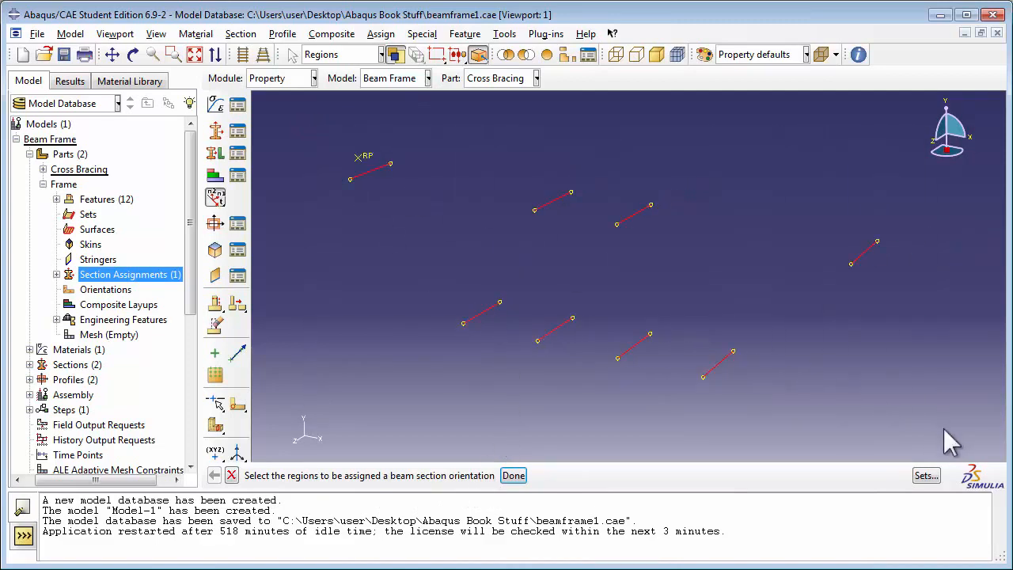
left_click(512, 477)
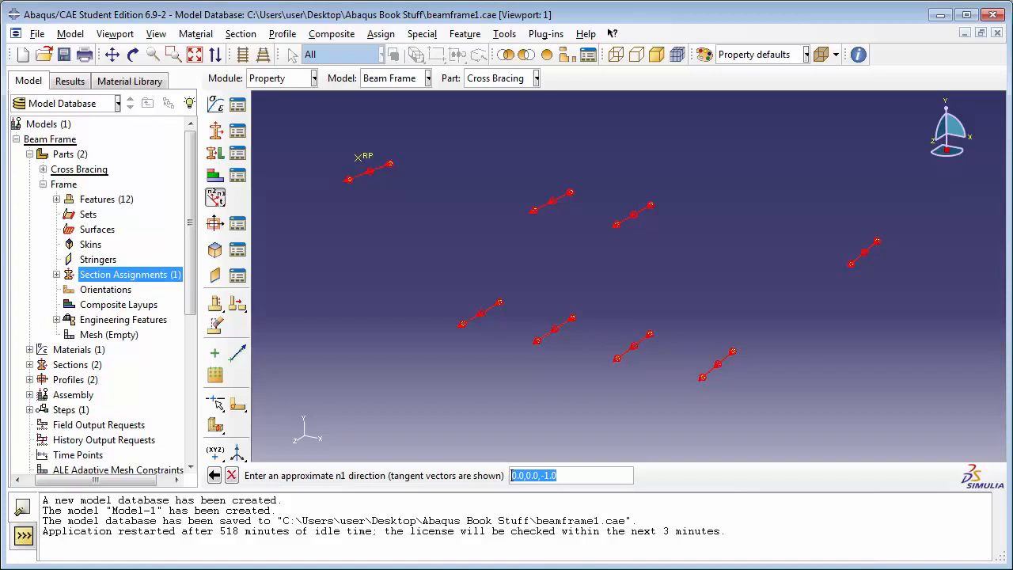
type("1,0")
type(",")
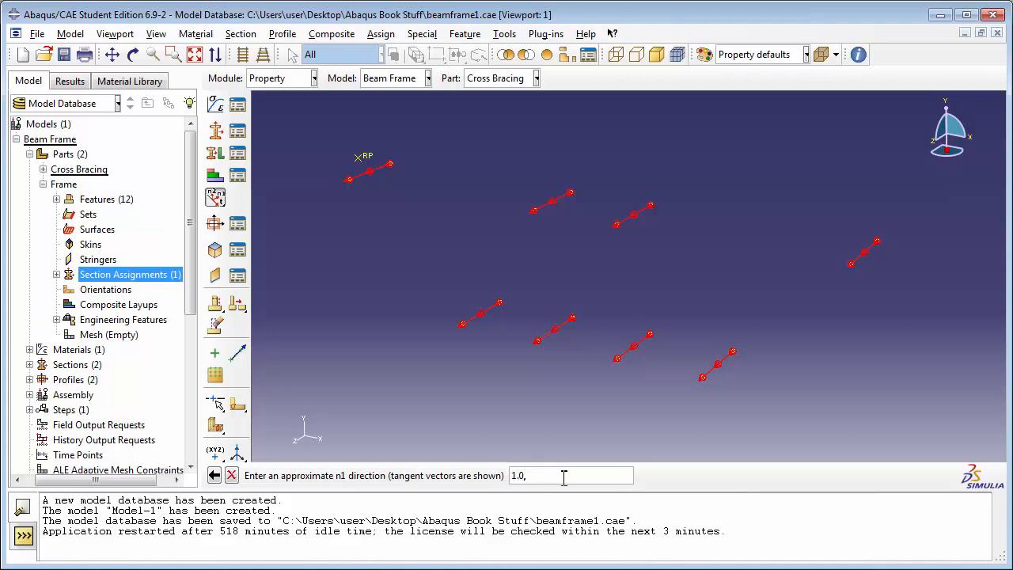
type("0.0,0.0")
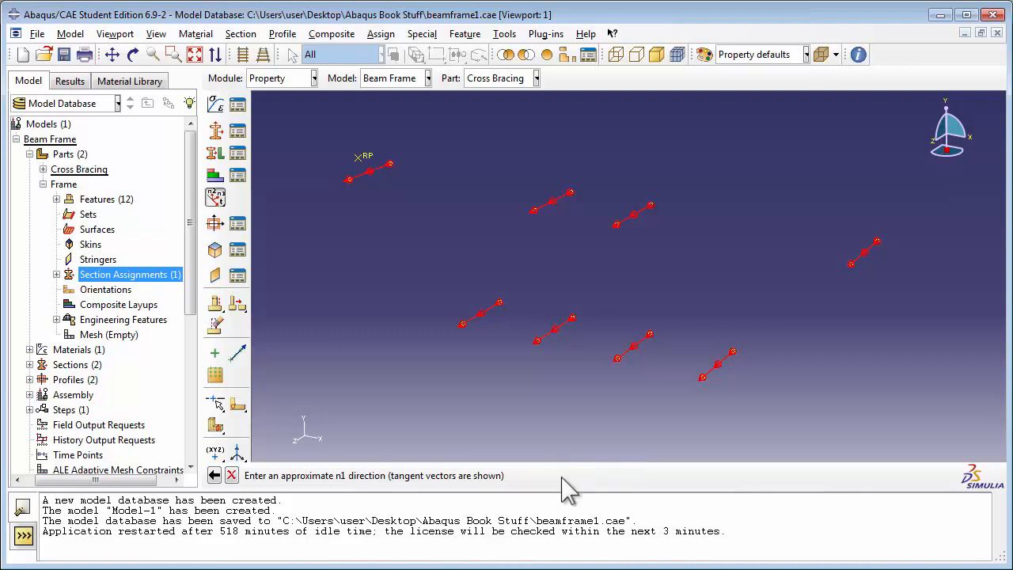
key("Return")
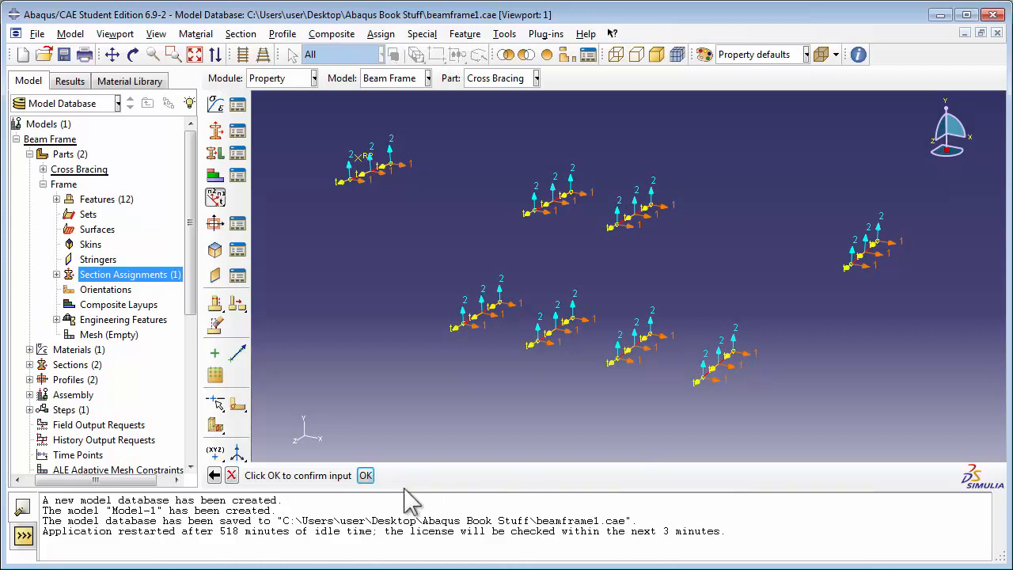
left_click(365, 476)
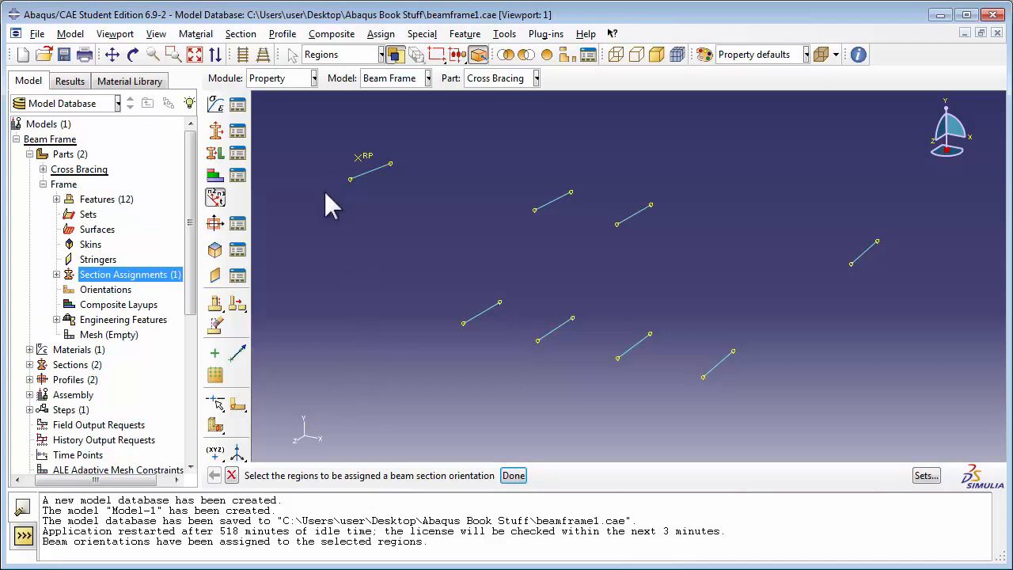
Turn on beam profile rendering in the part display options and inspect the rendered Cross Bracing members up close
left_click(158, 34)
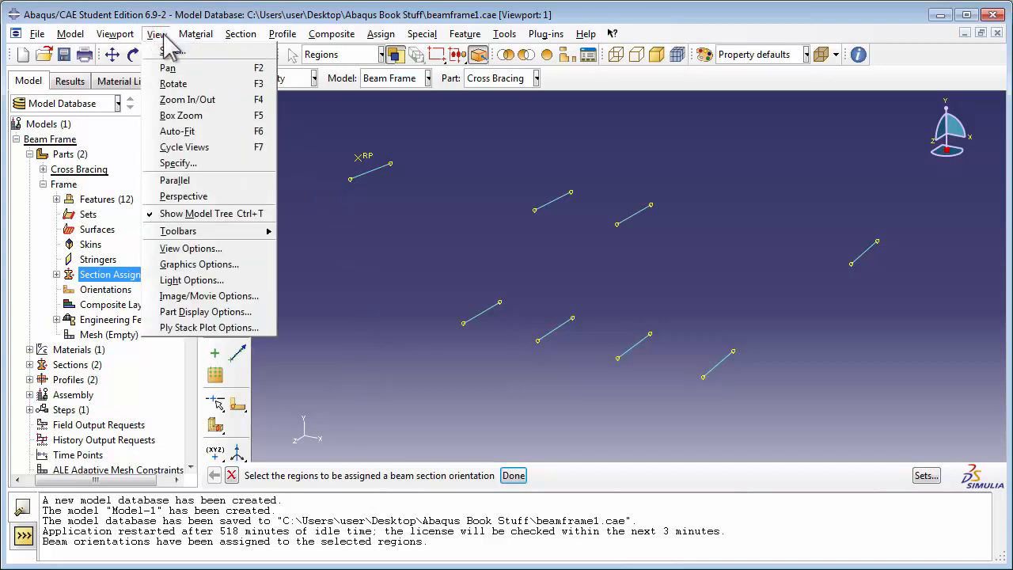
left_click(205, 313)
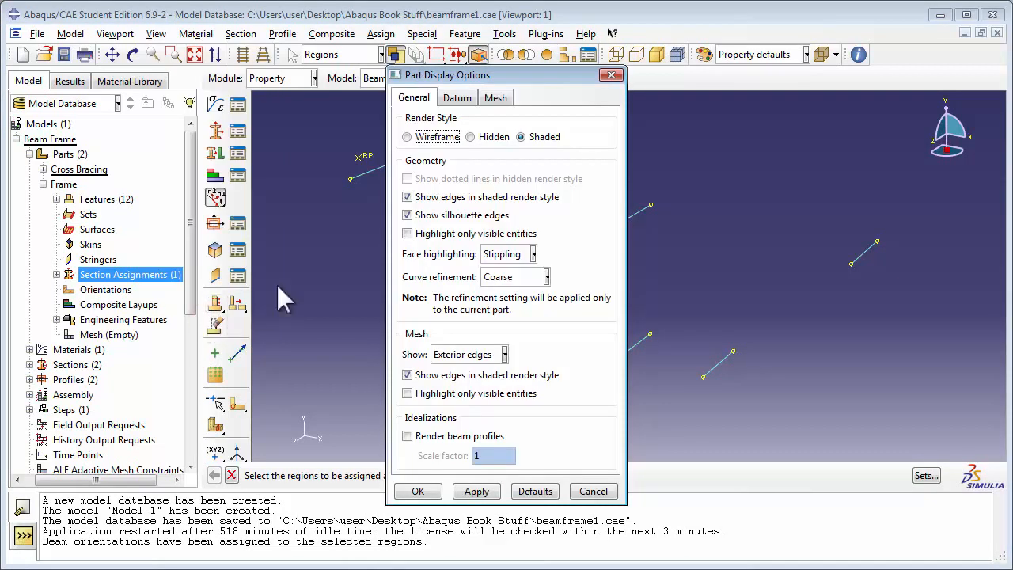
left_click_drag(469, 80, 806, 74)
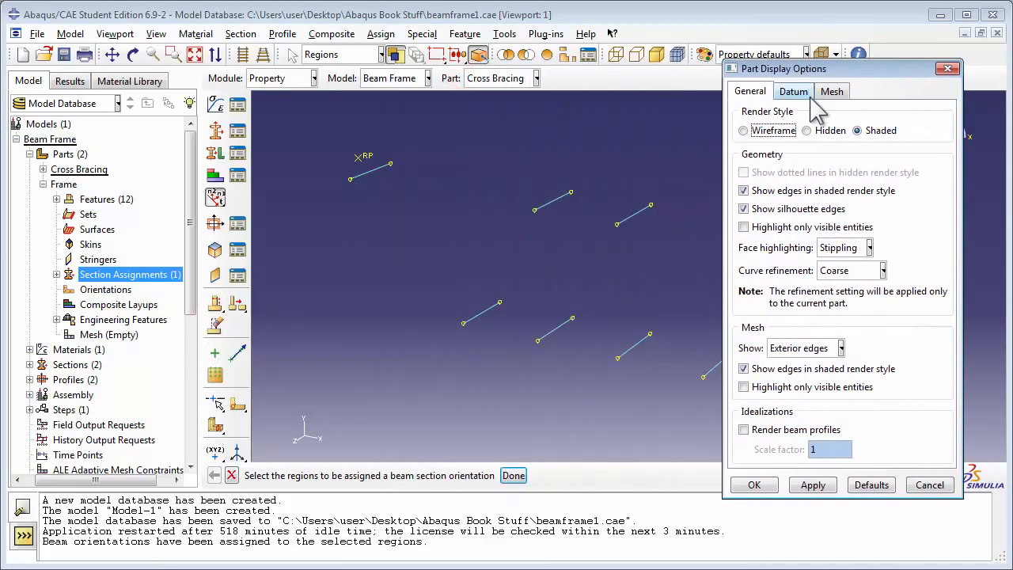
left_click(775, 429)
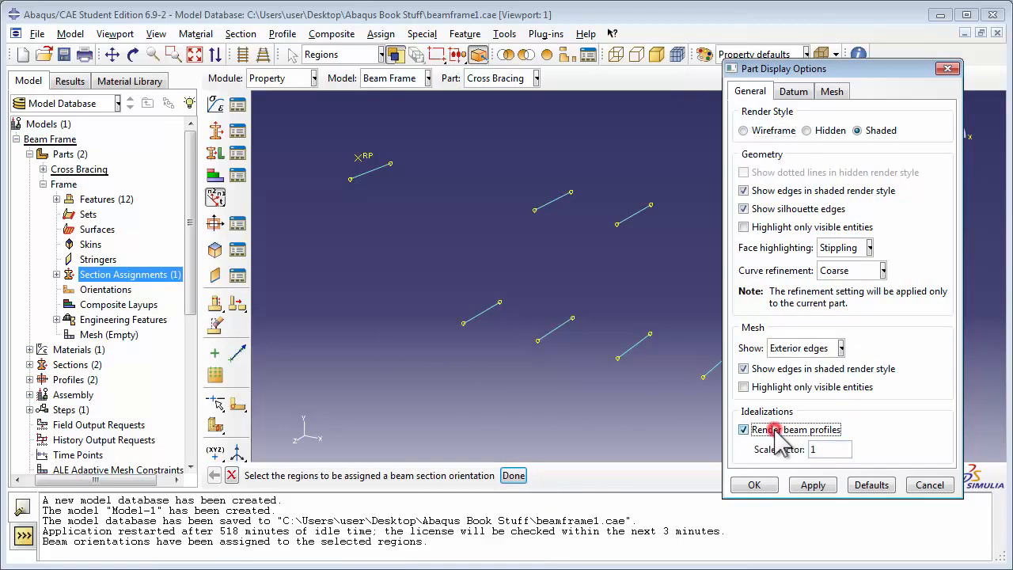
left_click(752, 485)
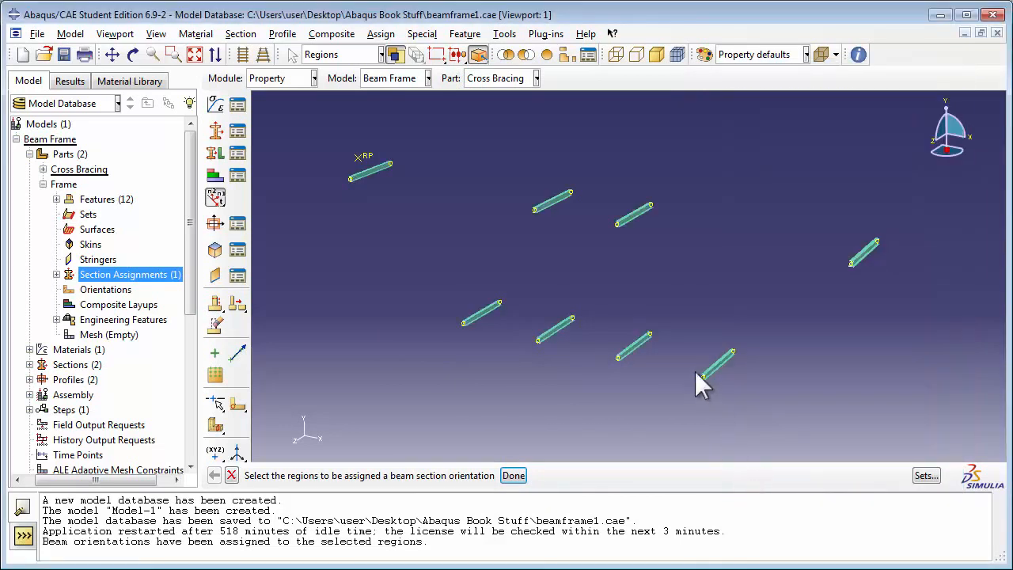
scroll(710, 367, "up", 3)
scroll(728, 371, "up", 6)
scroll(683, 392, "up", 5)
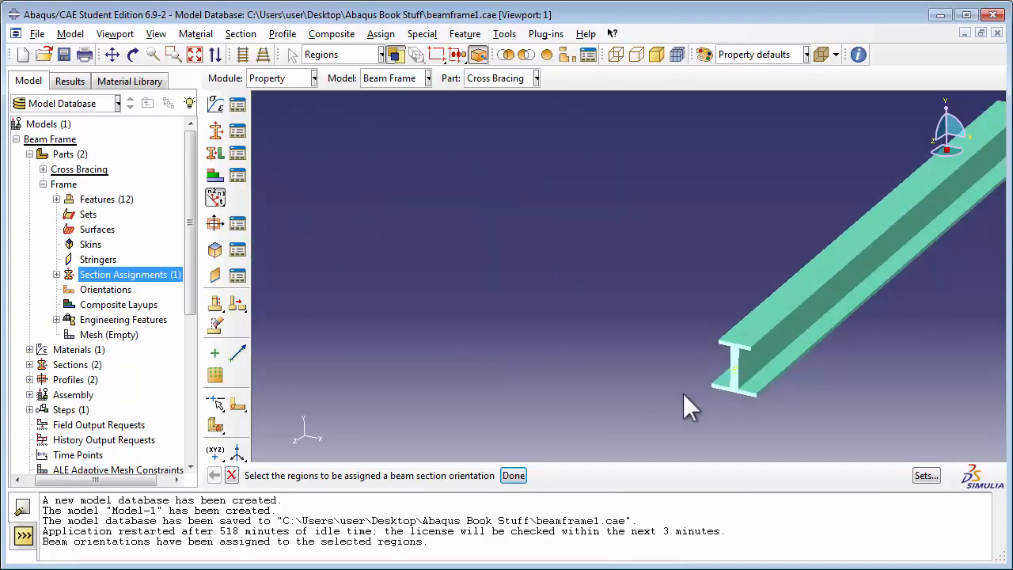
scroll(683, 393, "down", 6)
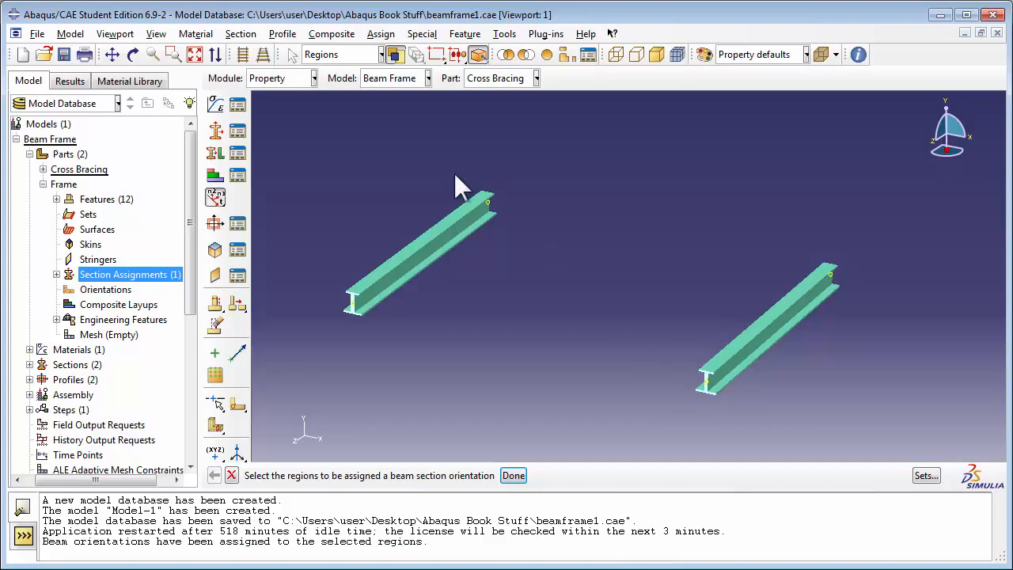
left_click(197, 55)
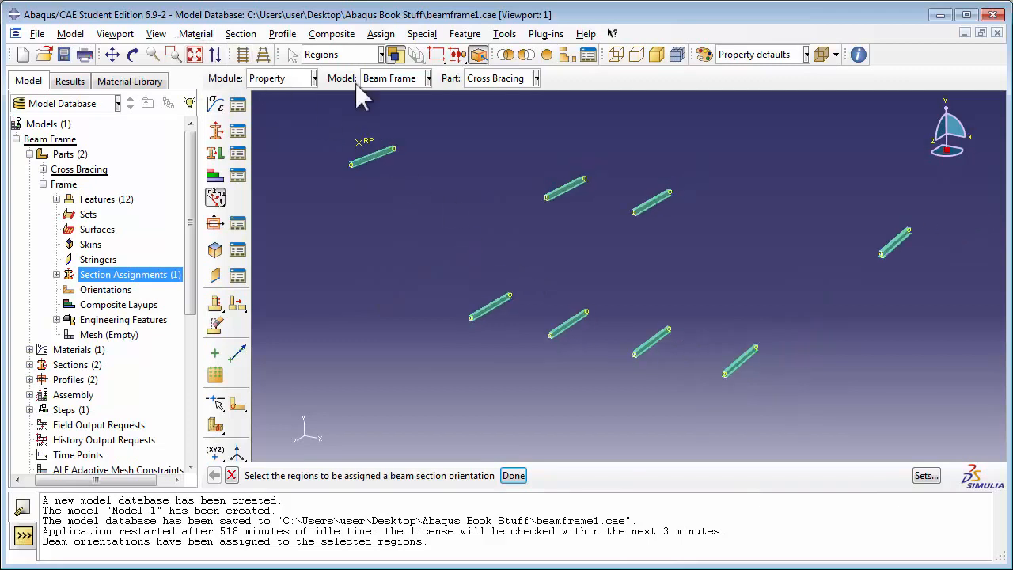
Make Frame the current part and assign all its members a beam section orientation with an approximate n1 direction of 0.0,0.0,1.0
left_click(491, 78)
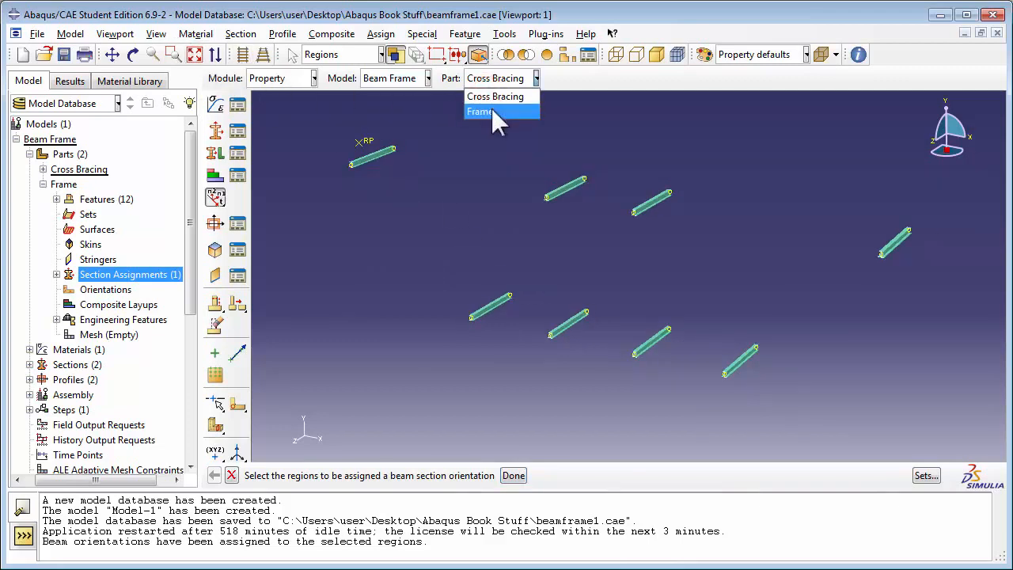
left_click(491, 107)
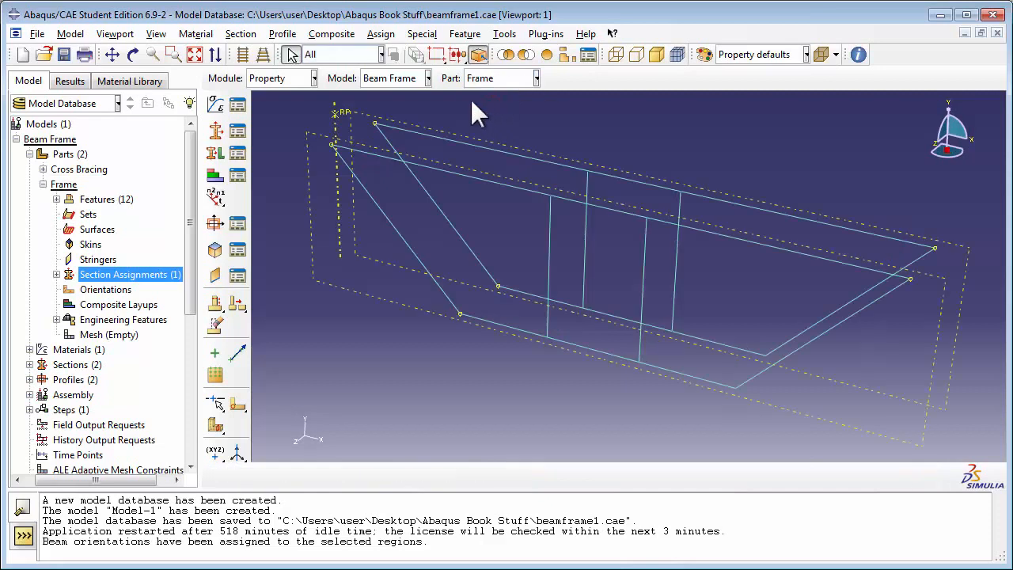
left_click(387, 34)
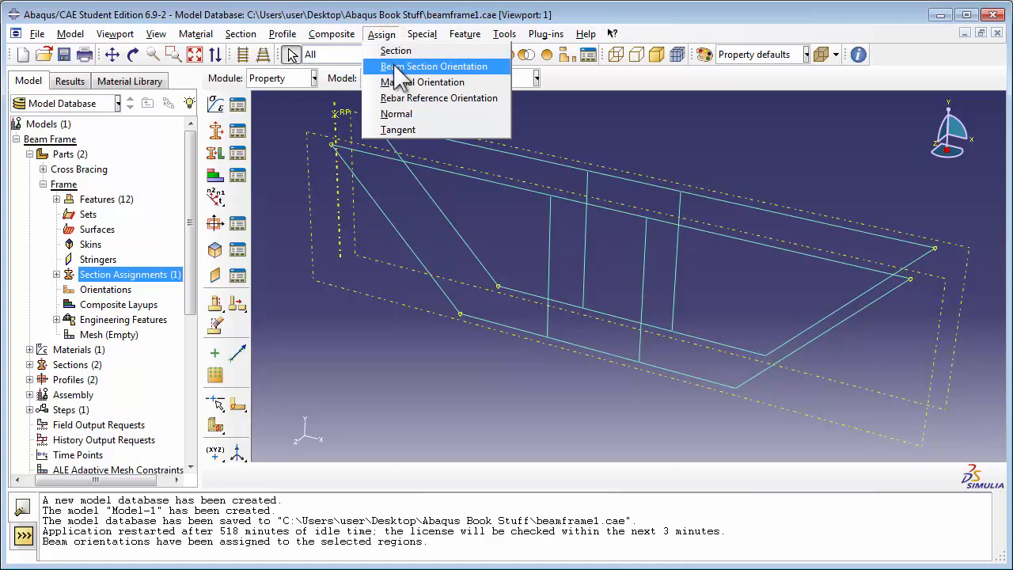
left_click(401, 68)
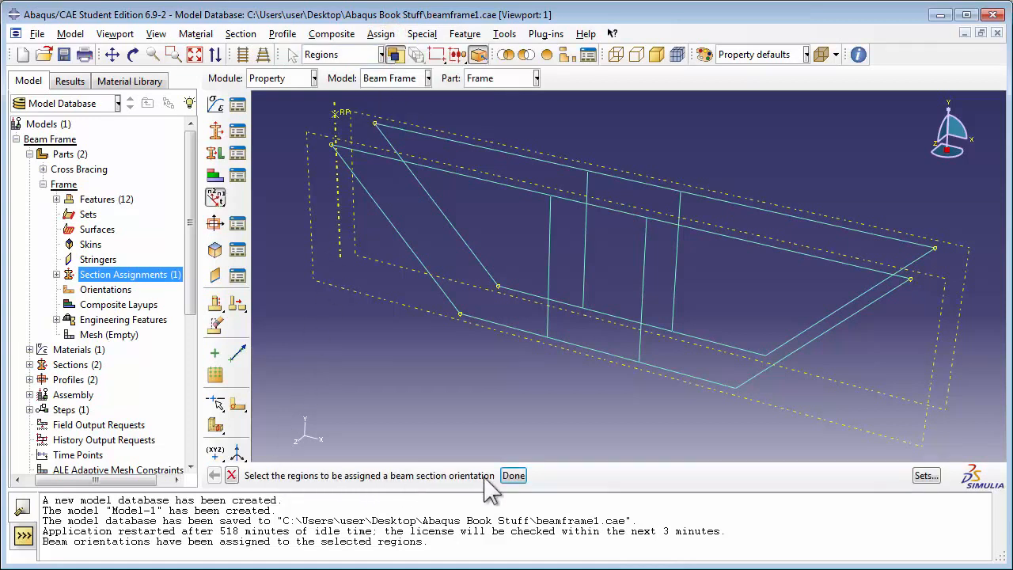
left_click_drag(280, 98, 988, 446)
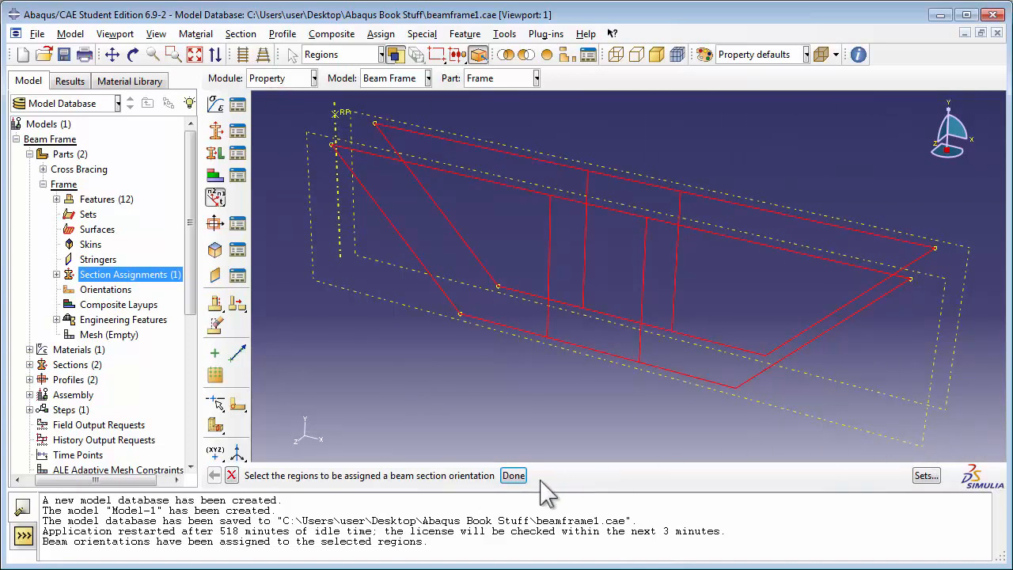
left_click(513, 476)
type("0,")
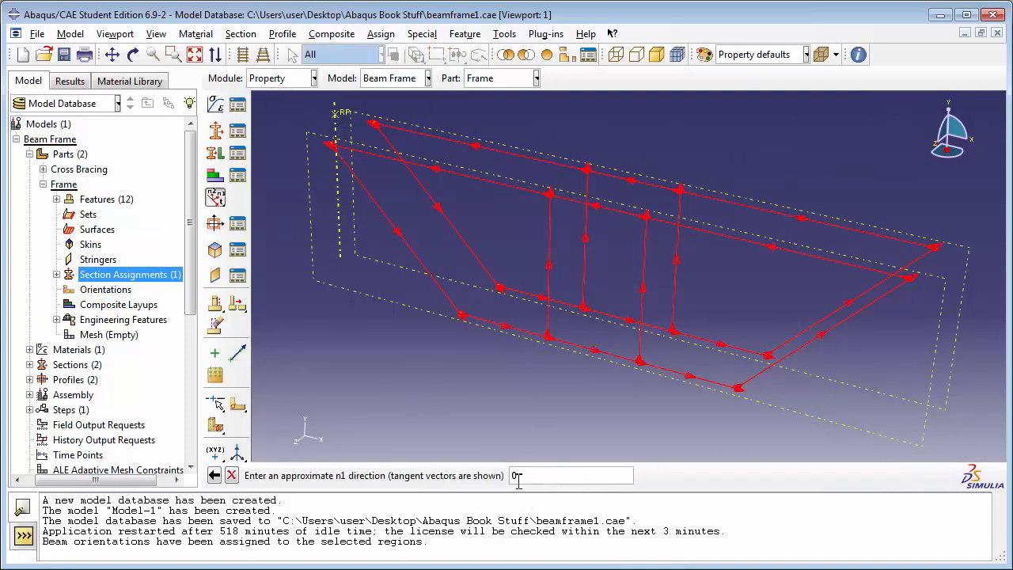
type("0,0.0,1.0")
key("Return")
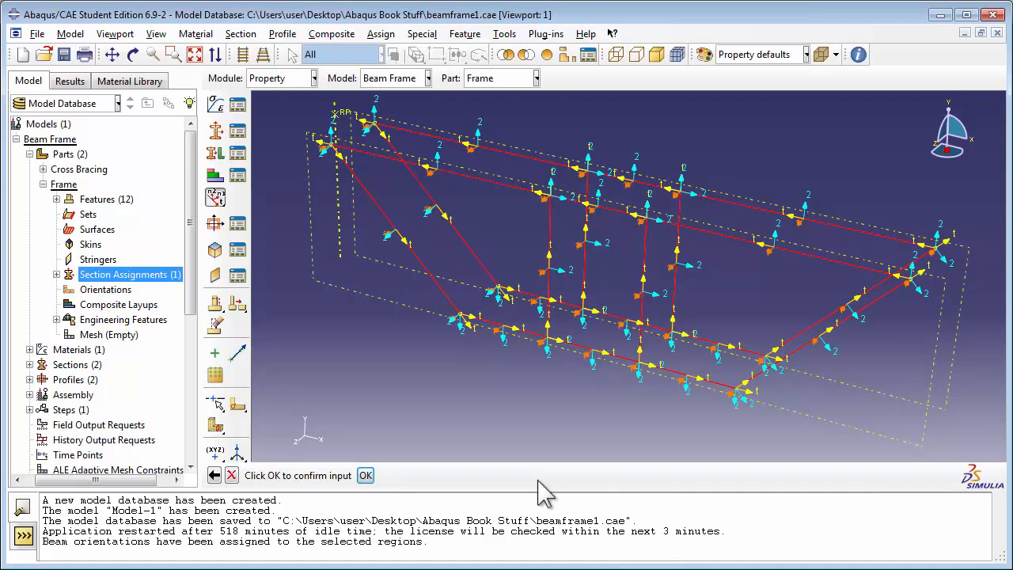
left_click(363, 475)
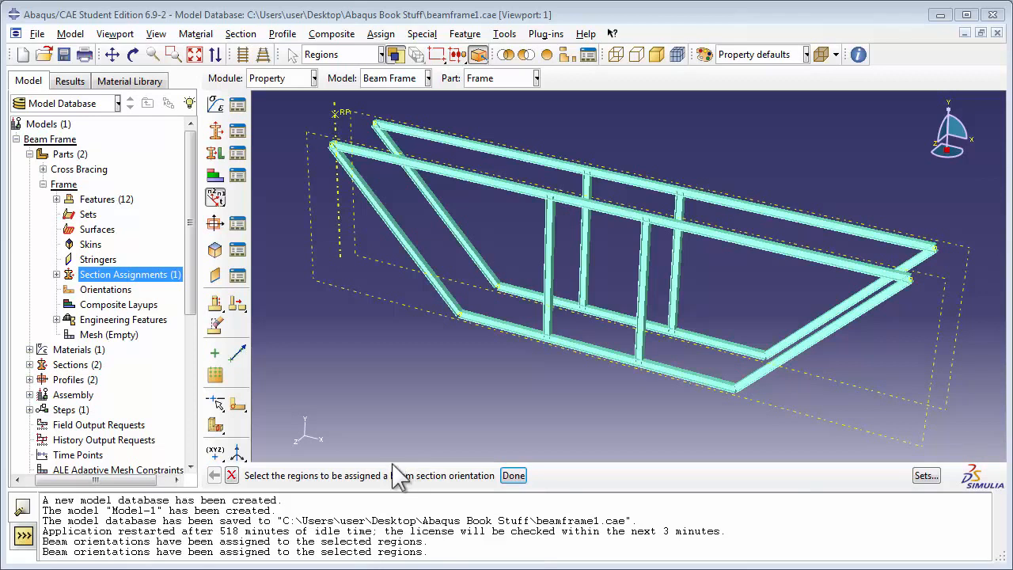
Turn off beam profile rendering in the part display options for the Frame part
left_click(157, 34)
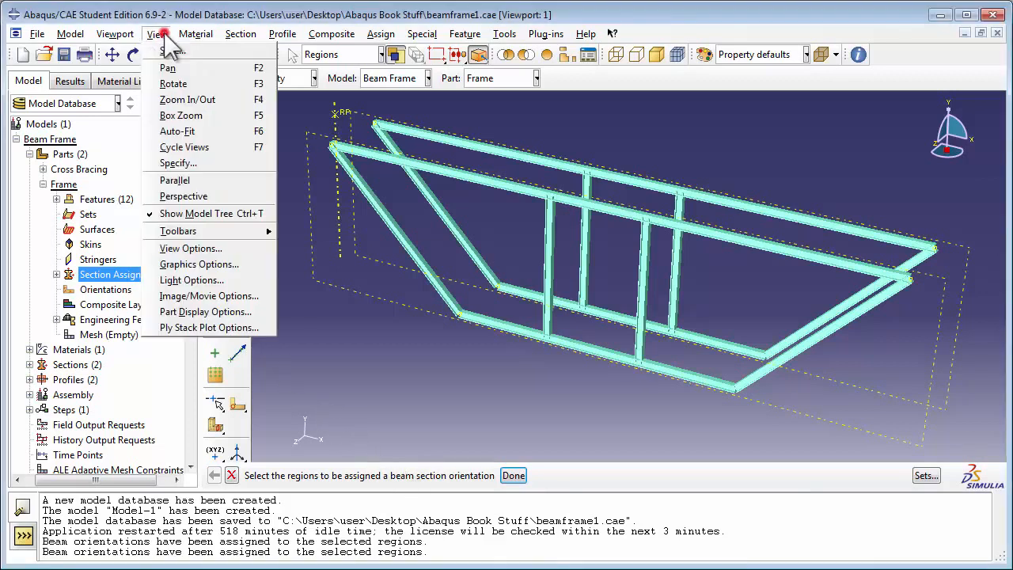
left_click(198, 312)
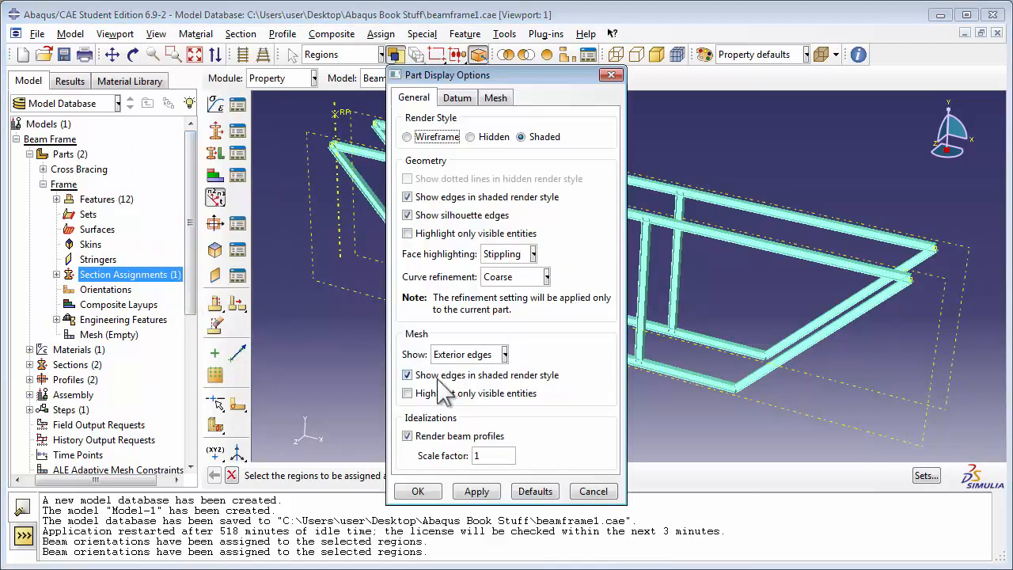
left_click(450, 436)
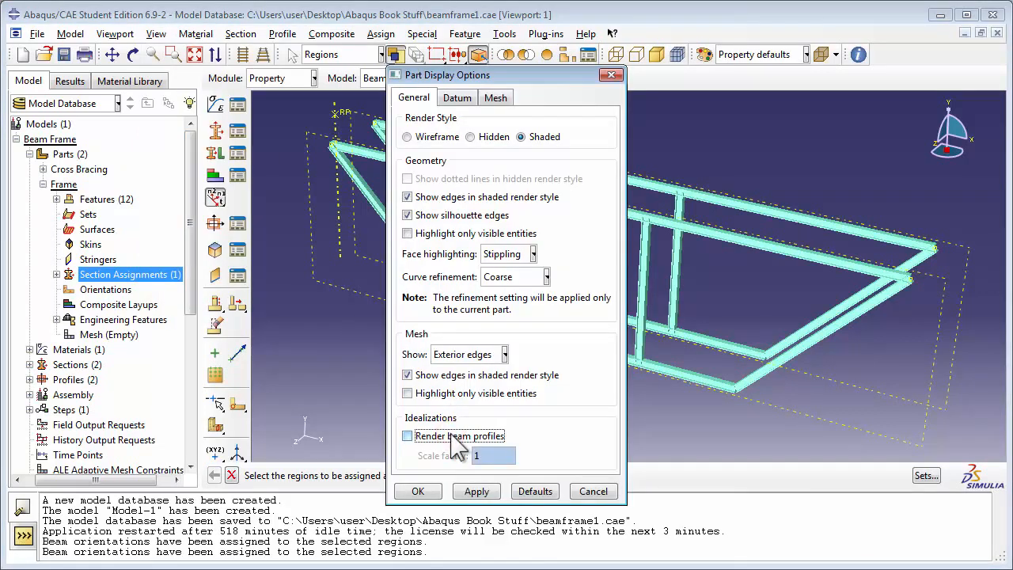
left_click(418, 492)
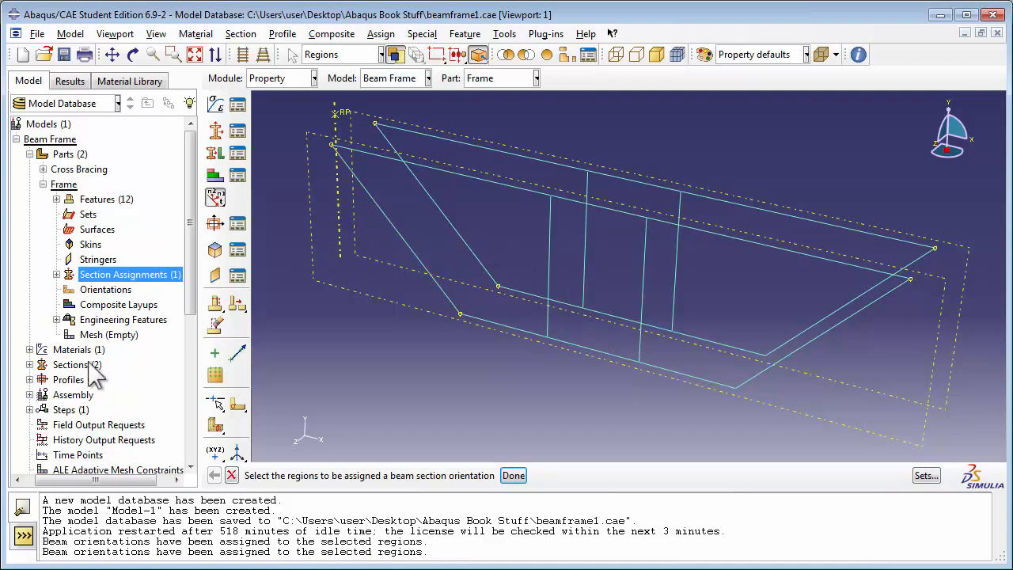
Create a dependent (mesh on part) instance of the Frame part in the assembly
left_click(58, 395)
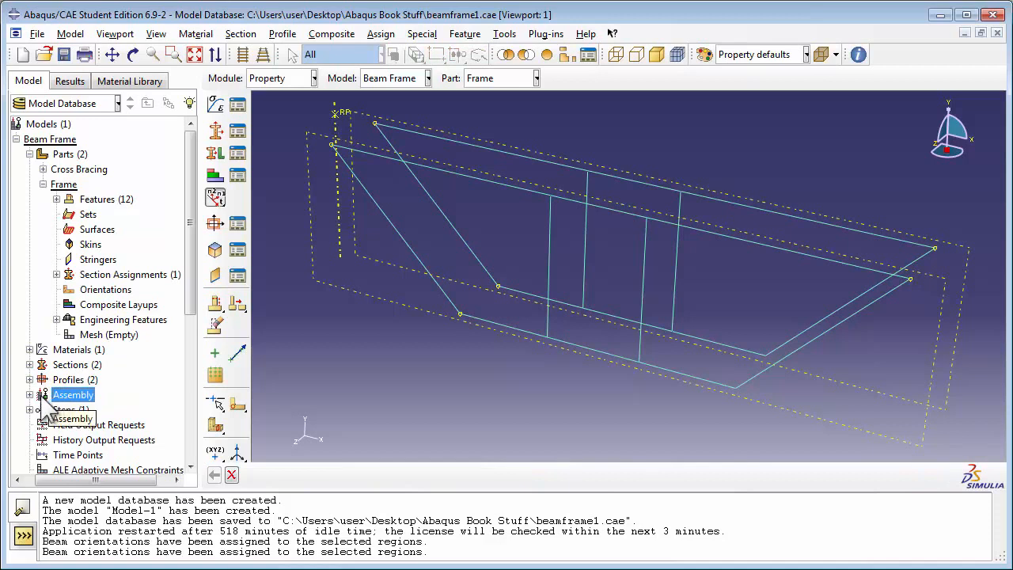
left_click(27, 396)
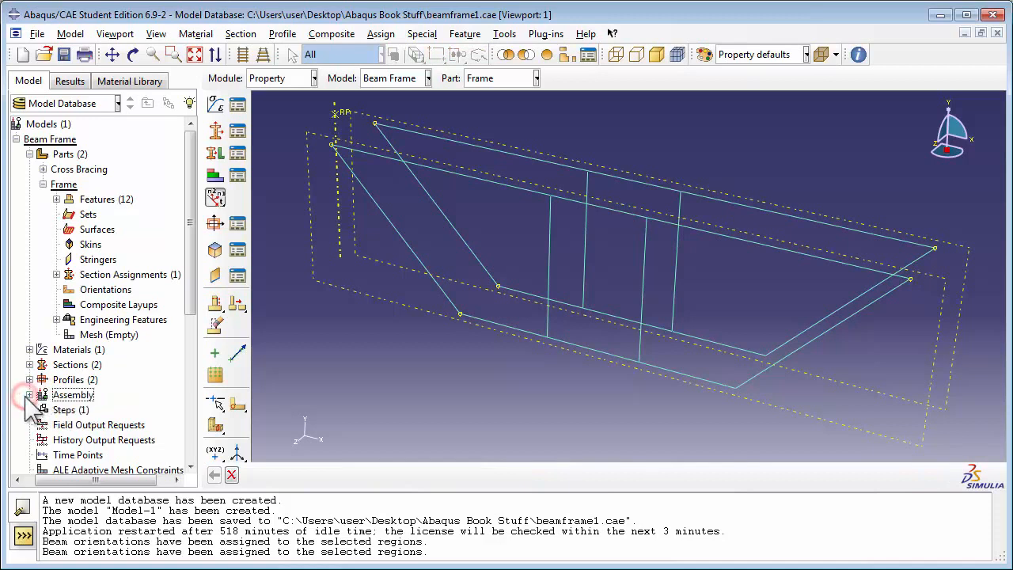
left_click(27, 395)
double_click(84, 376)
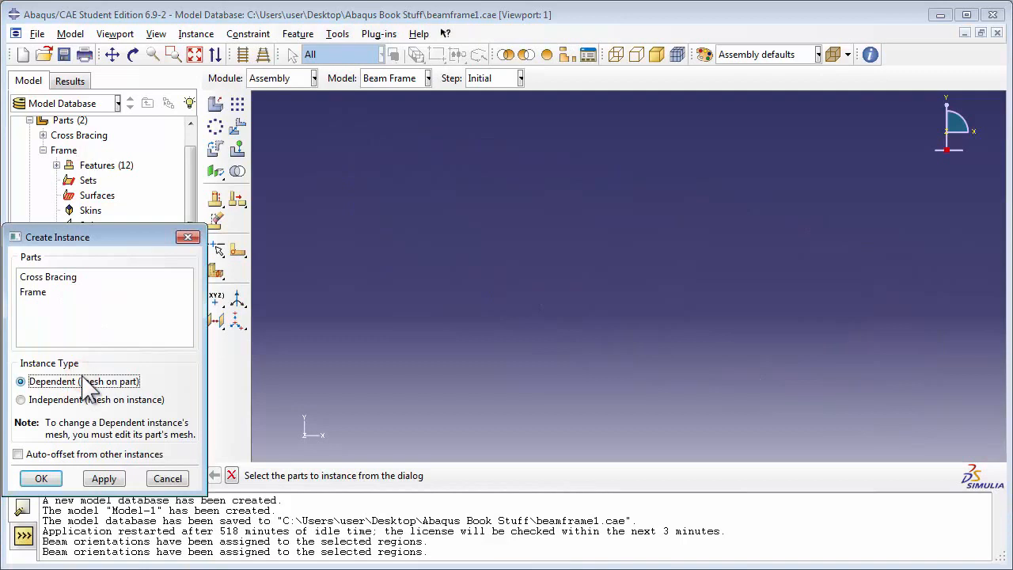
left_click(34, 294)
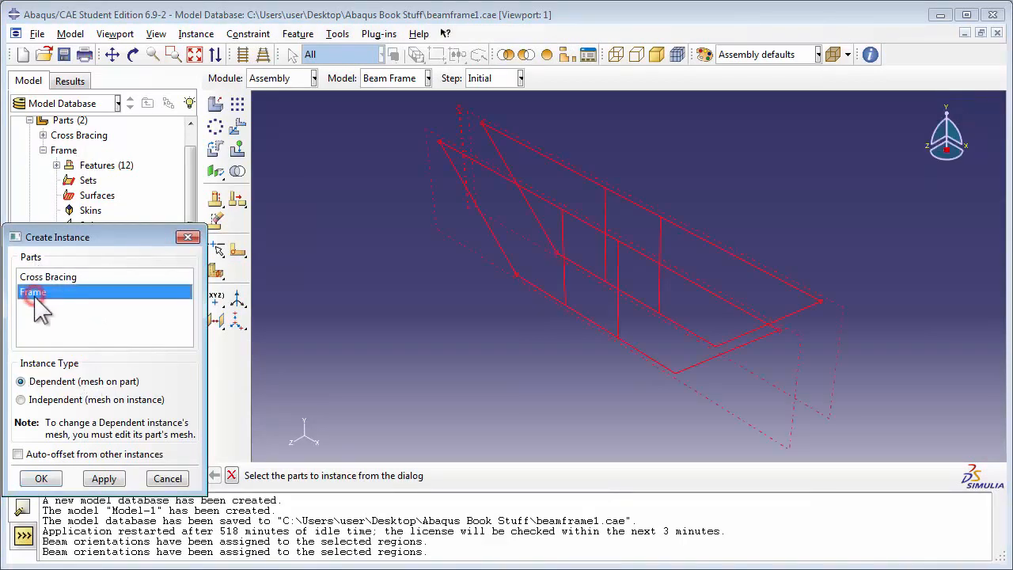
left_click(40, 386)
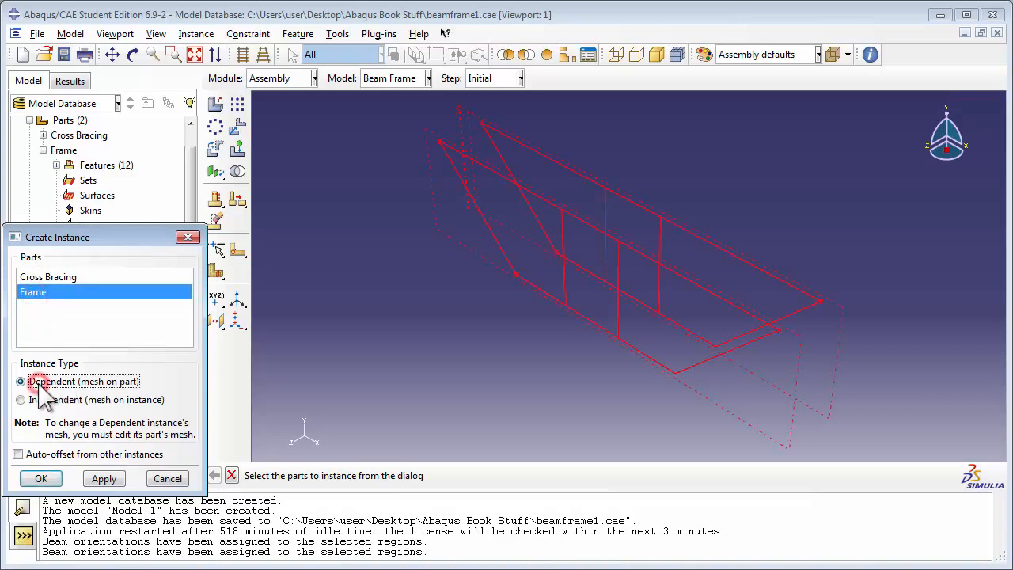
left_click(41, 478)
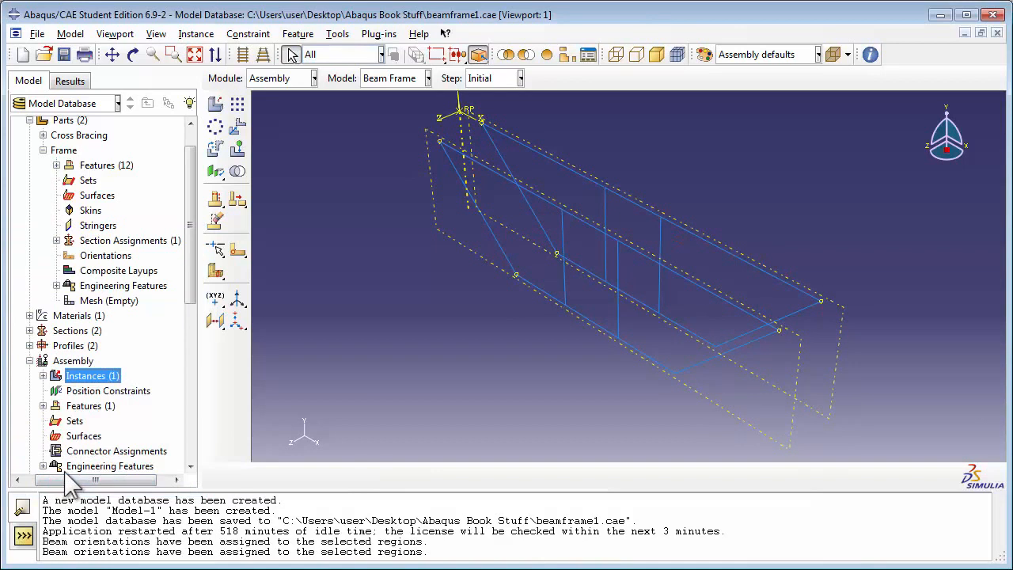
Add a dependent (mesh on part) instance of the Cross Bracing part to the assembly
double_click(89, 376)
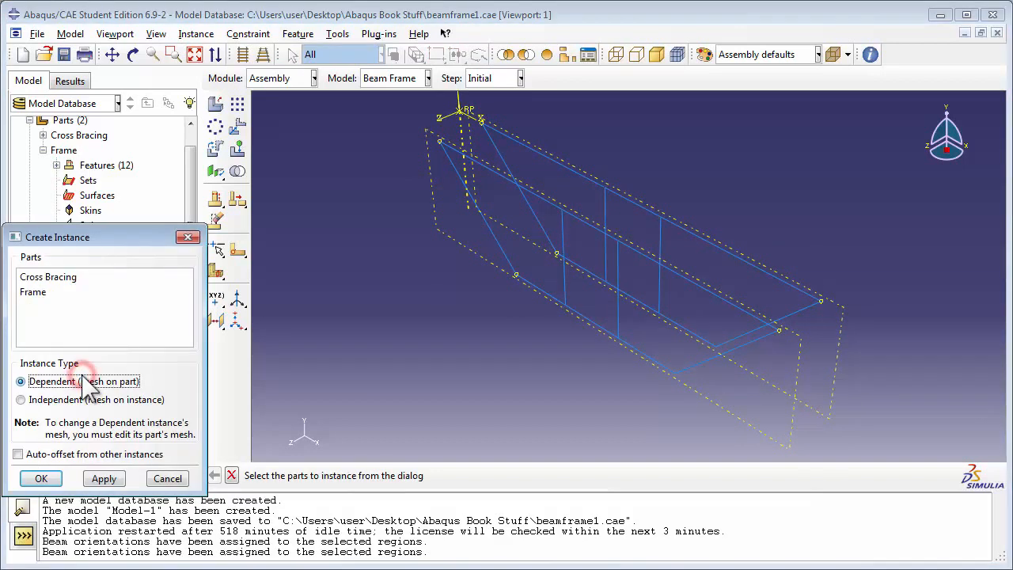
left_click(65, 277)
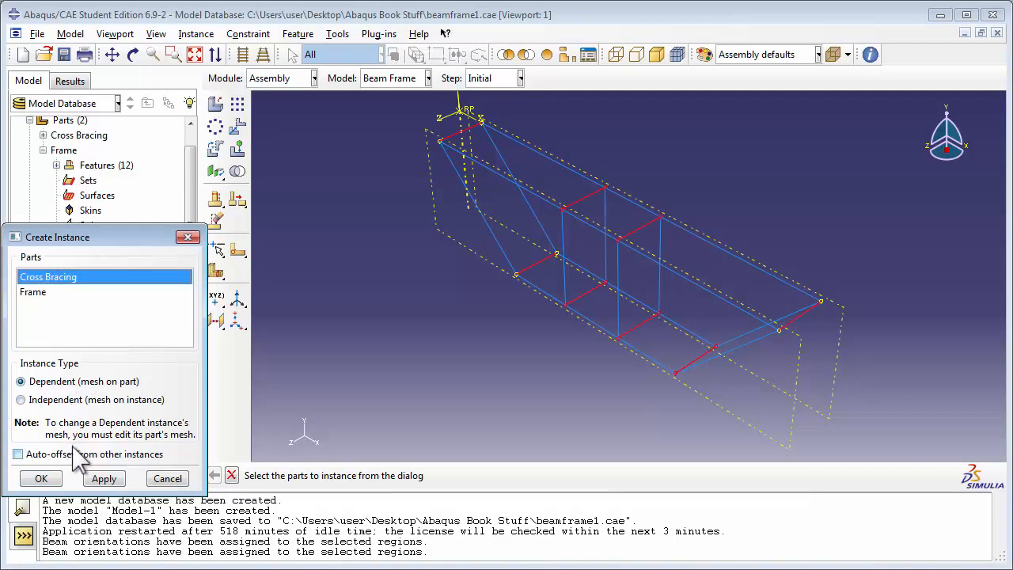
left_click(42, 479)
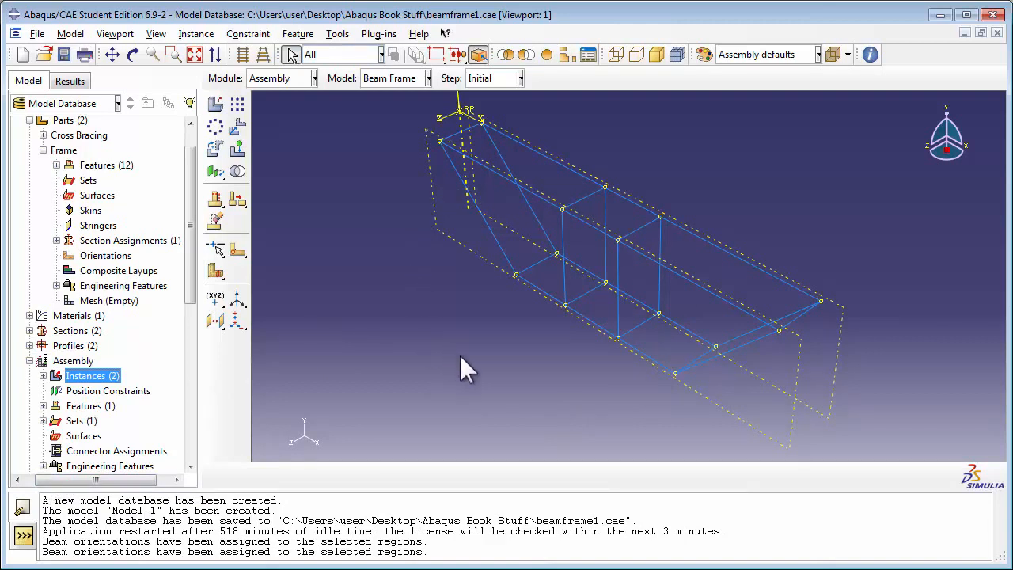
Render the beam profiles on the assembly to inspect the combined structure, and turn the rendering back off
left_click(155, 34)
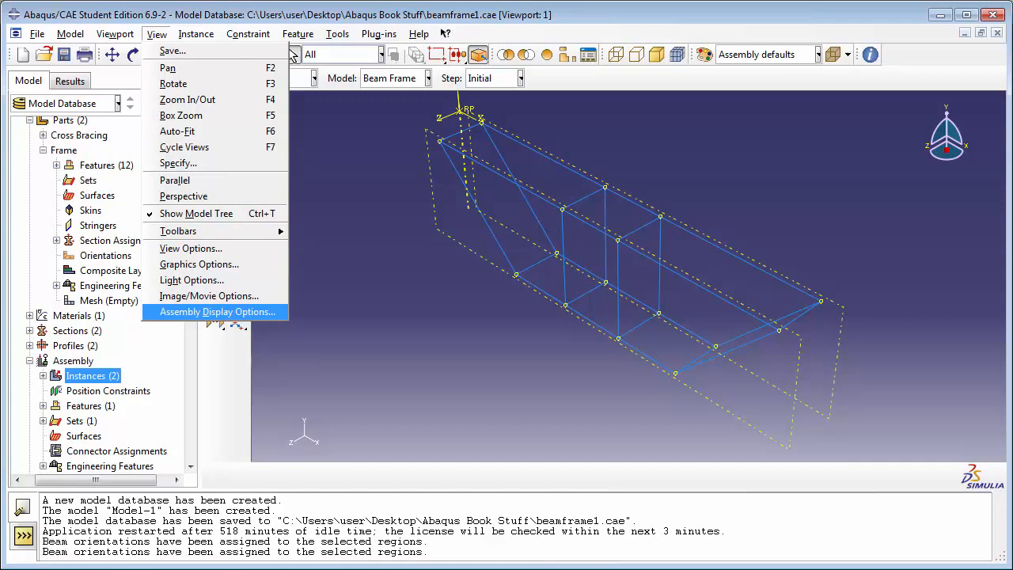
left_click(247, 311)
left_click(383, 409)
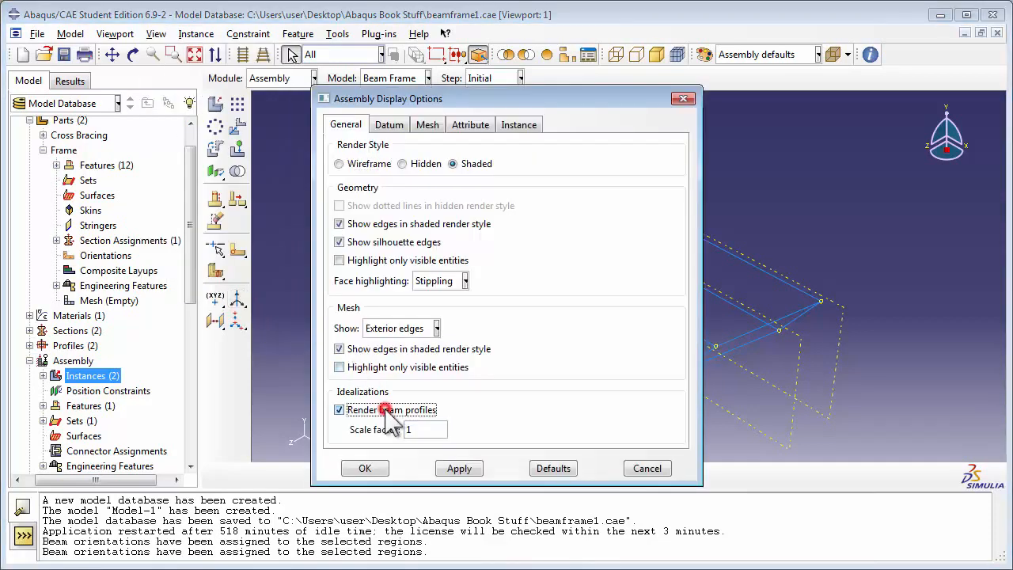
left_click(459, 468)
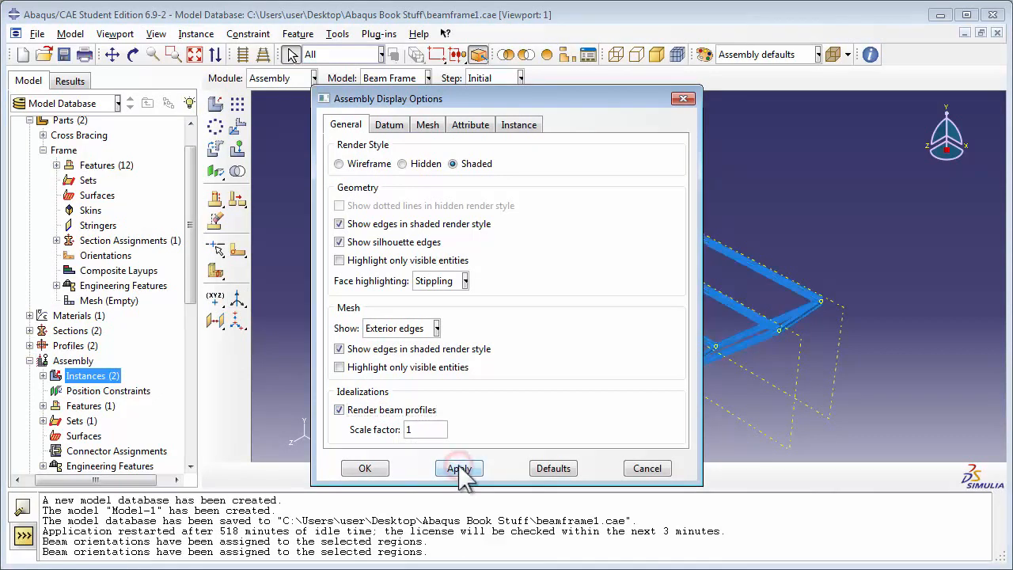
left_click_drag(351, 97, 796, 109)
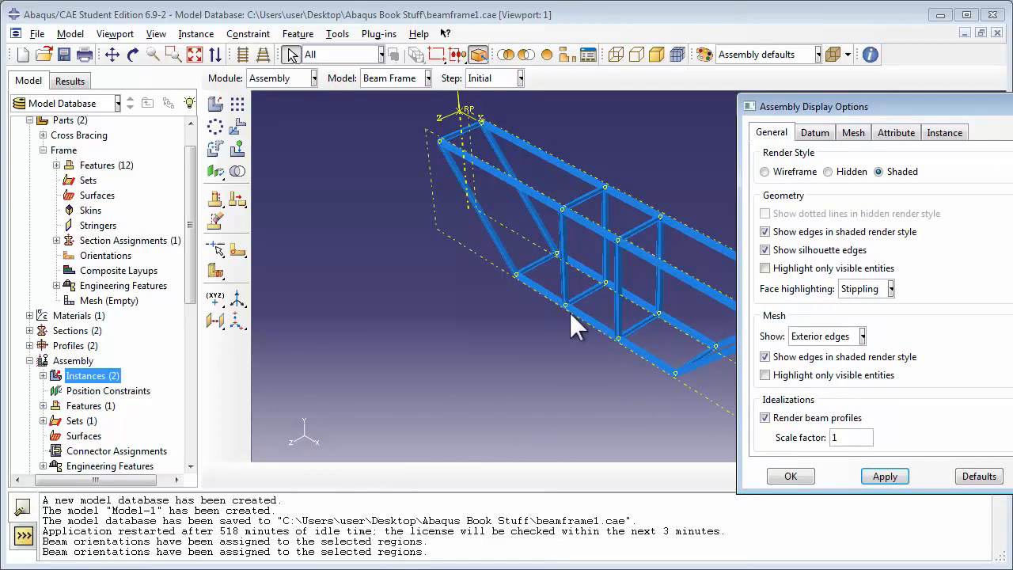
left_click(764, 417)
left_click(790, 475)
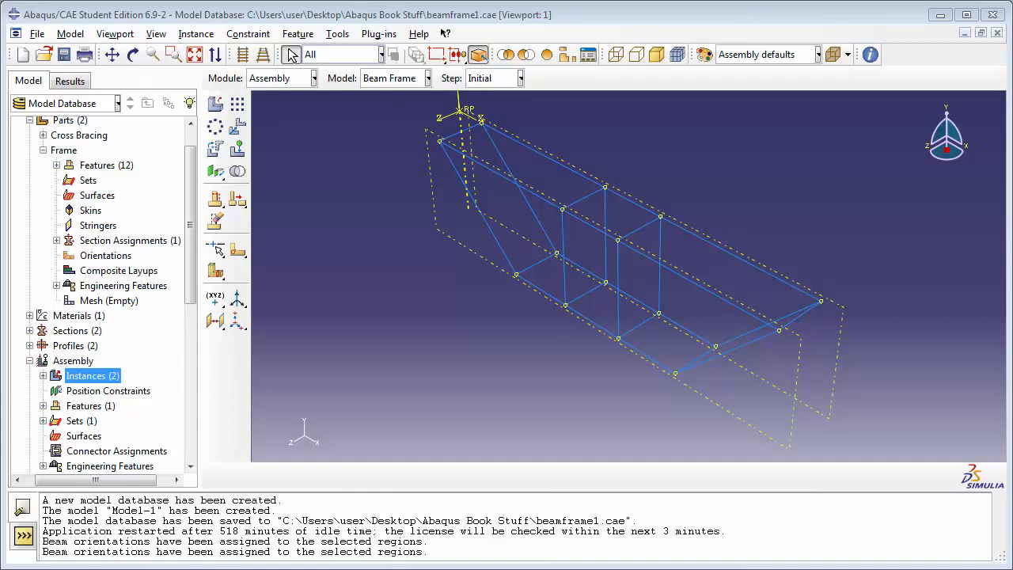
In the Interaction module, start a disjoint wire feature and pair the coincident Cross Bracing and Frame vertices at both top corners beside the datum axes
left_click(313, 77)
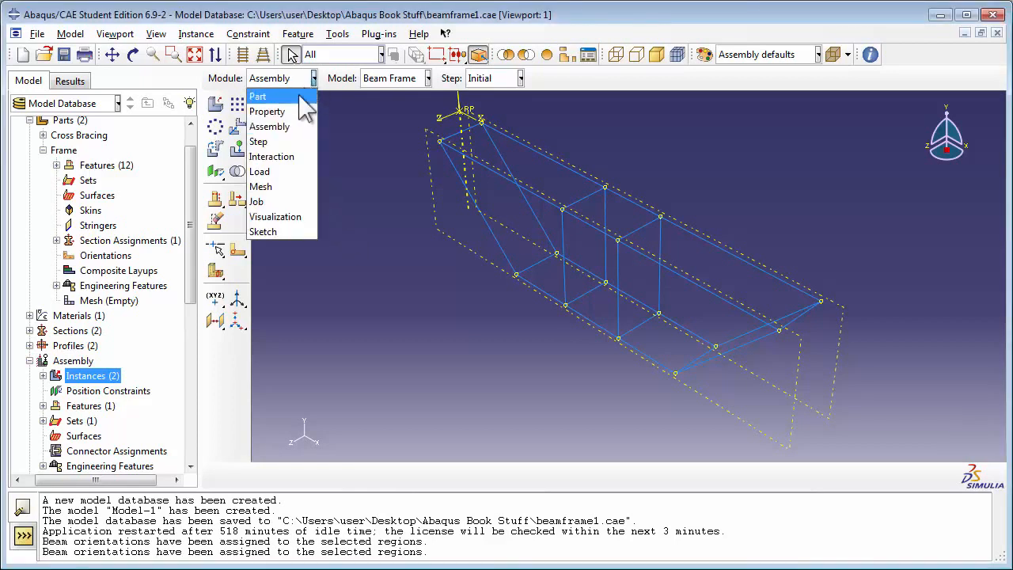
left_click(294, 154)
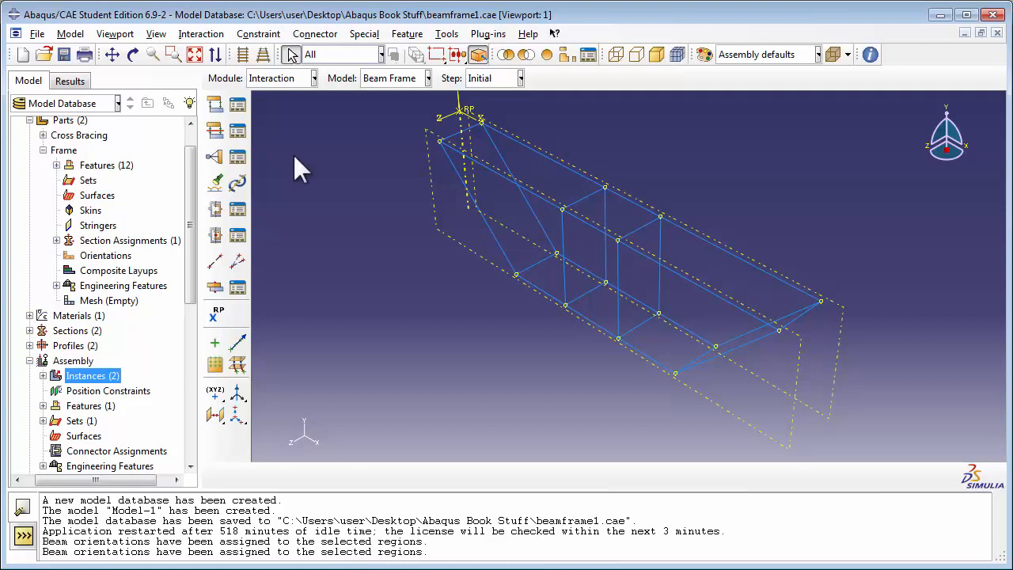
left_click(215, 260)
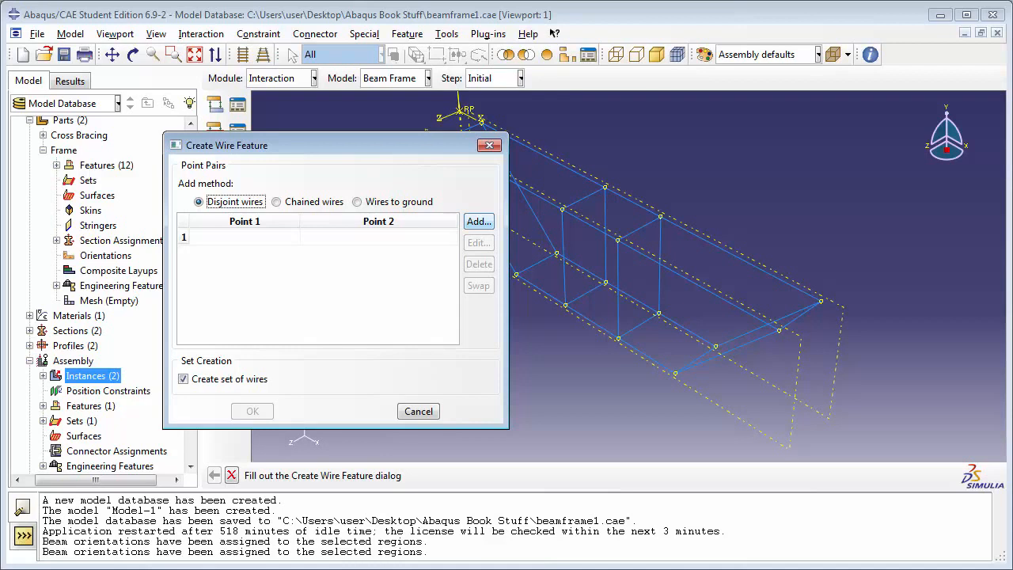
left_click(478, 222)
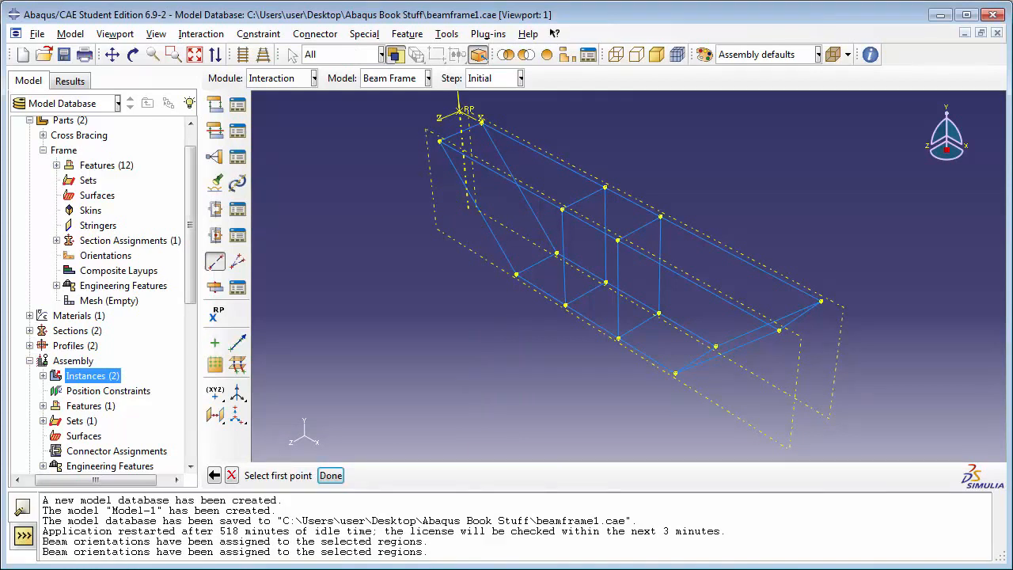
left_click(439, 140)
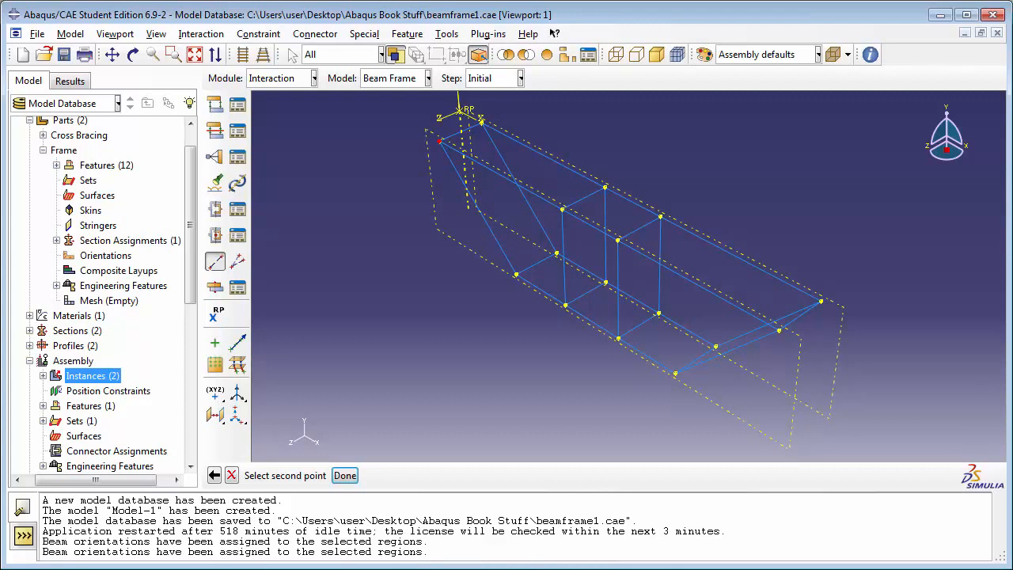
left_click(439, 139)
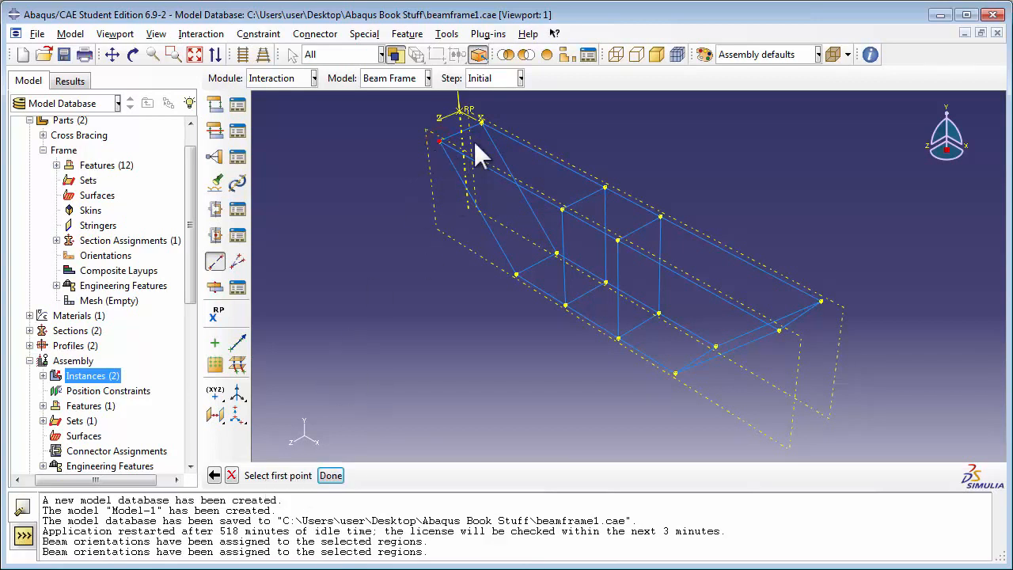
left_click(480, 121)
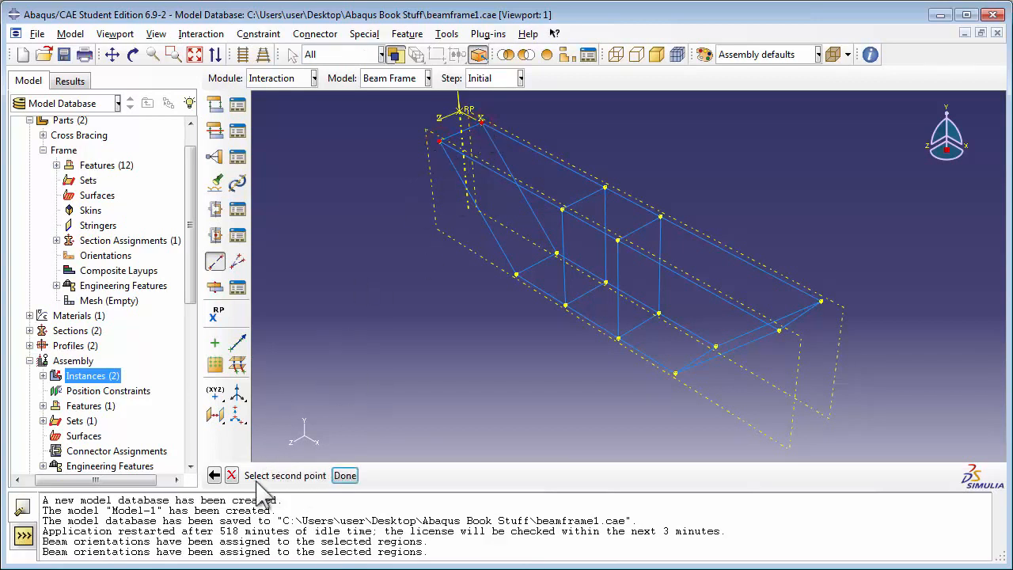
left_click(481, 121)
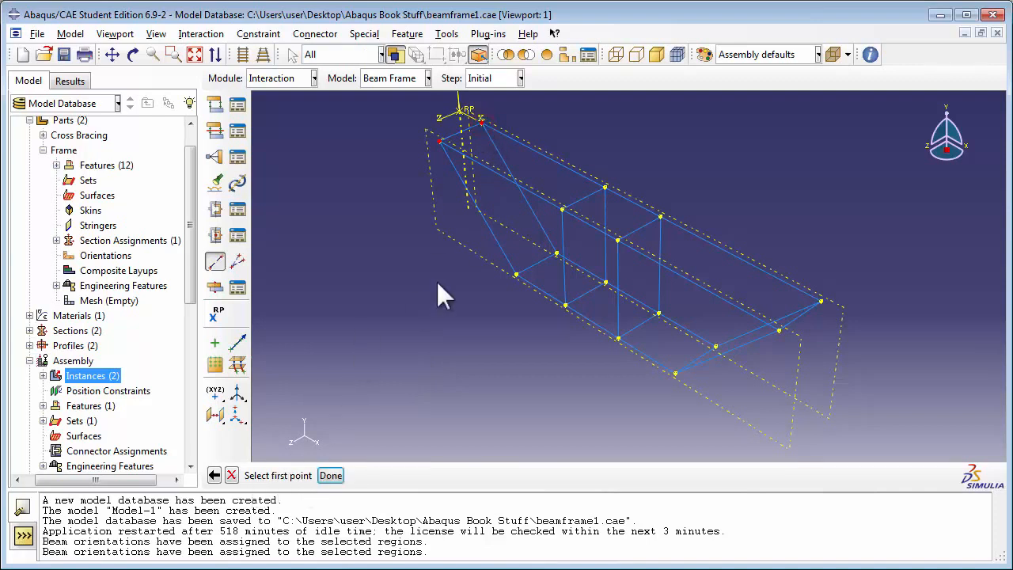
Add point pairs at the two bottom corner joints of the same sloped frame end
left_click(515, 274)
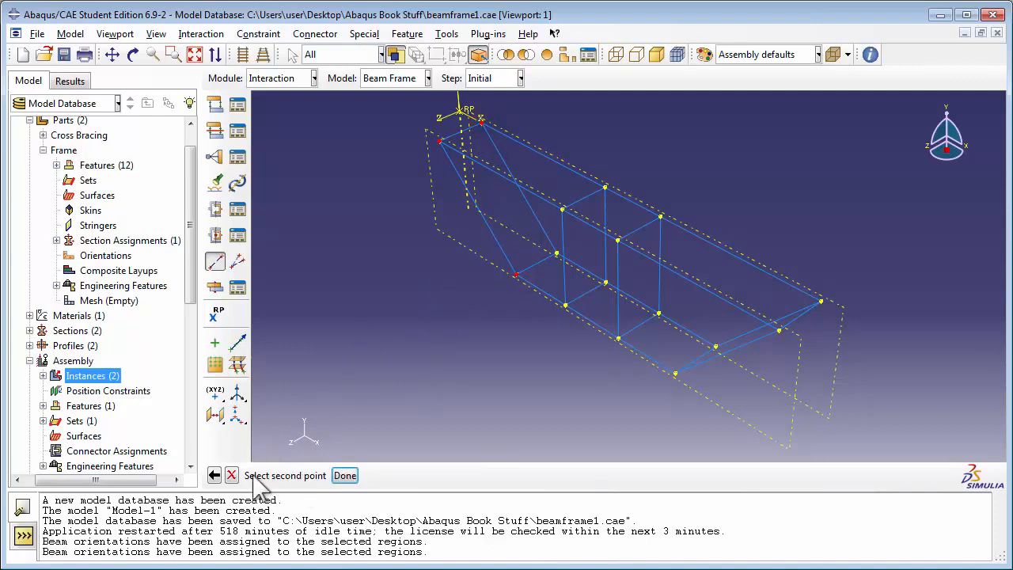
left_click(515, 273)
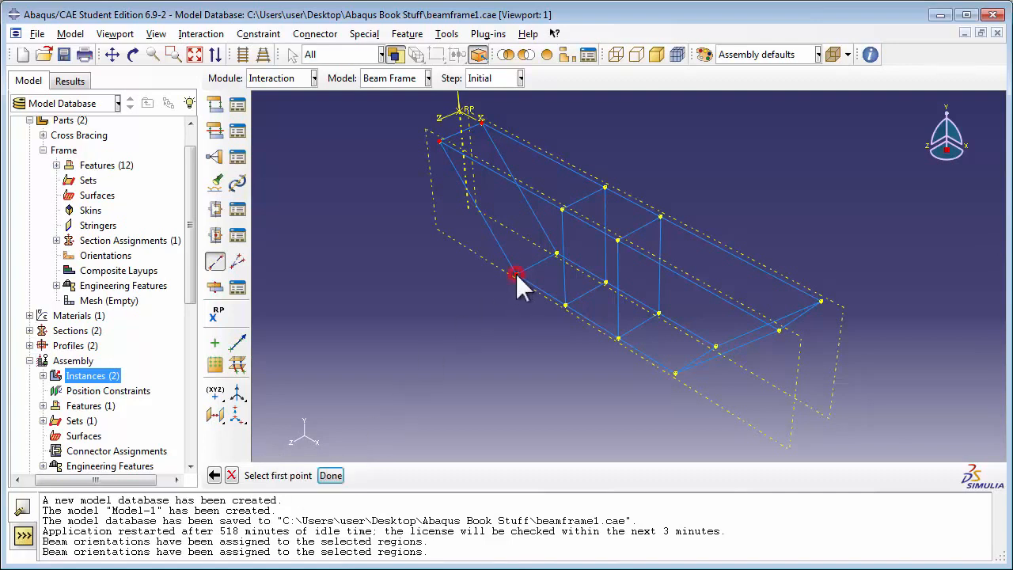
left_click(557, 252)
left_click(556, 251)
Add coincident point pairs at the four joints of the first intermediate rectangular bracing, two upper and two lower
left_click(560, 207)
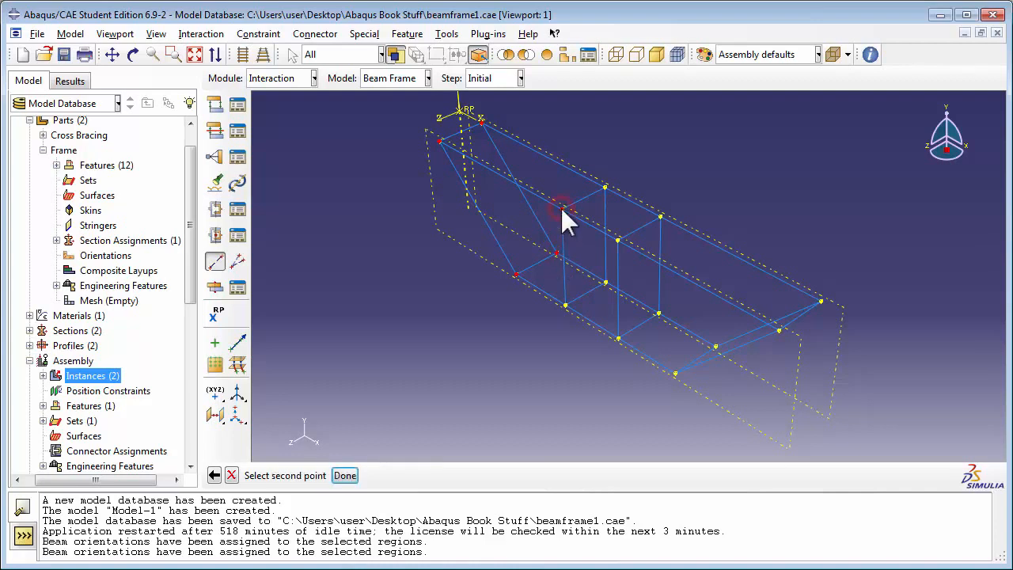
left_click(560, 207)
left_click(604, 185)
left_click(605, 187)
left_click(604, 186)
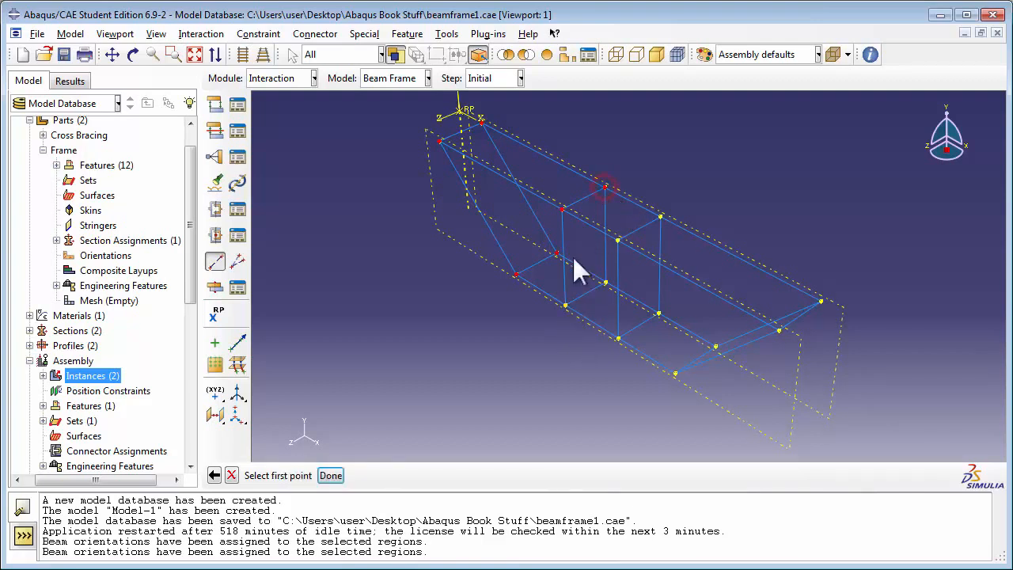
left_click(564, 304)
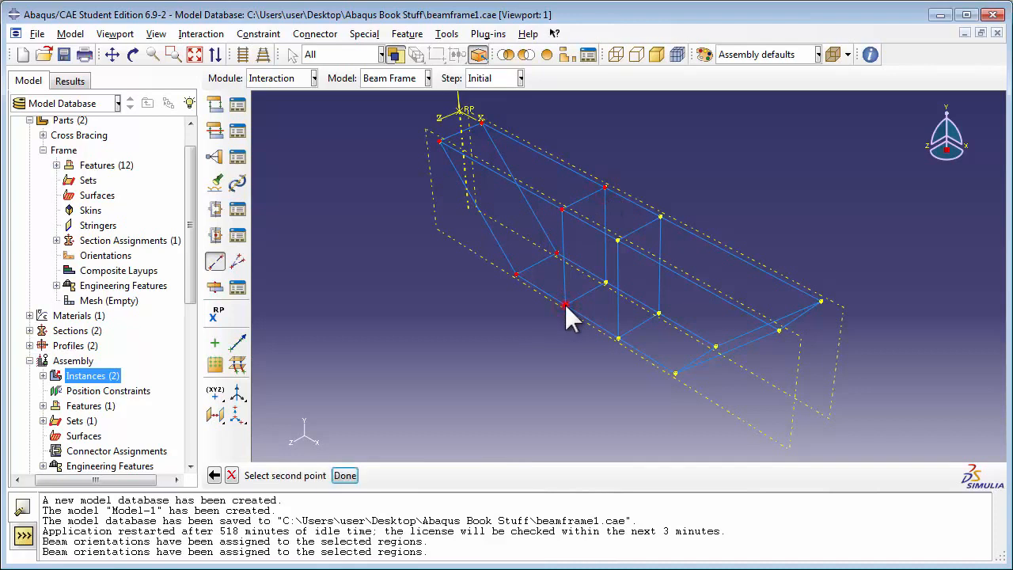
left_click(565, 304)
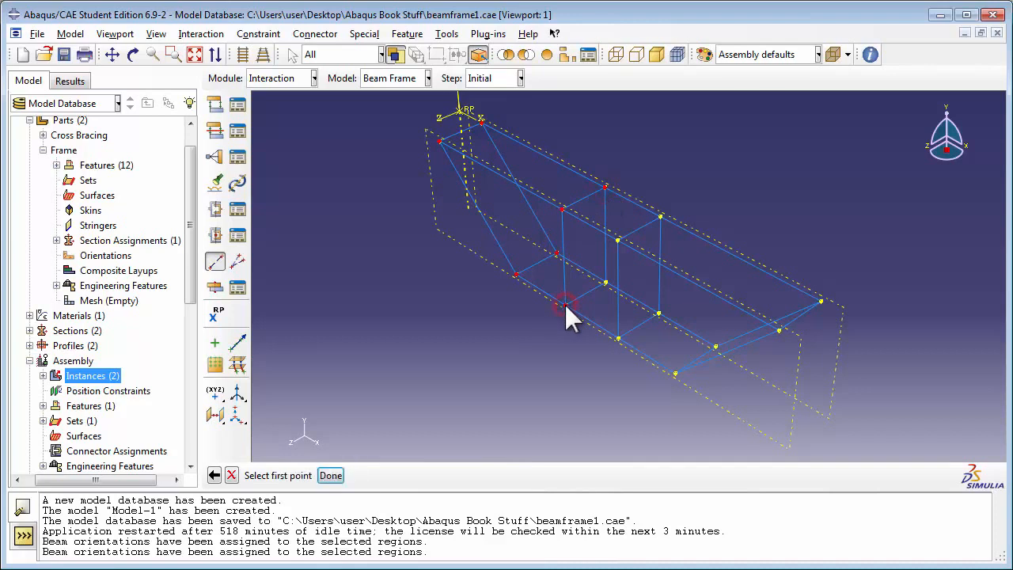
left_click(605, 281)
left_click(604, 282)
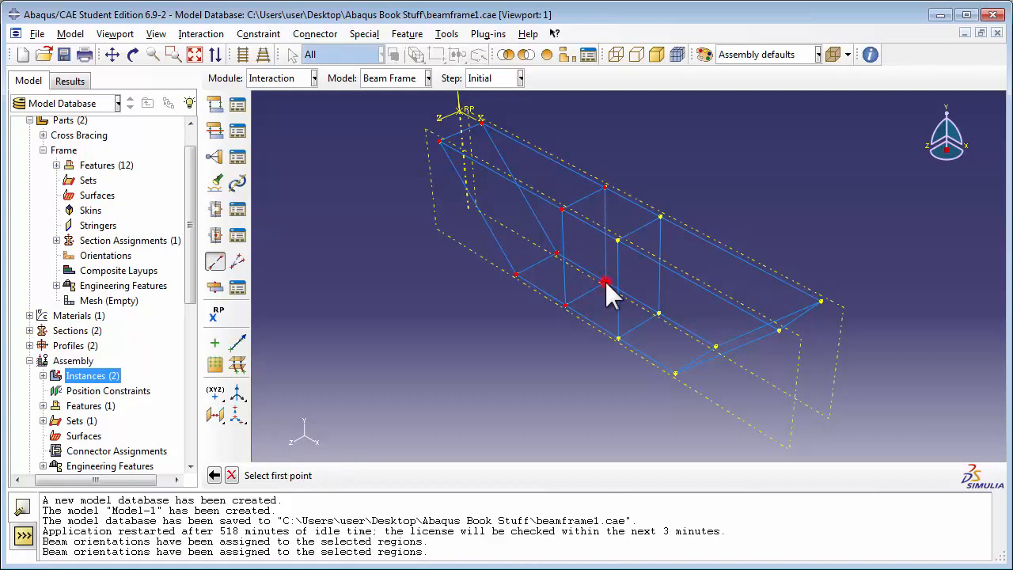
Add point pairs at the four lower and upper joints of the far end, and create the wire feature with a set of wires
left_click(674, 373)
left_click(675, 373)
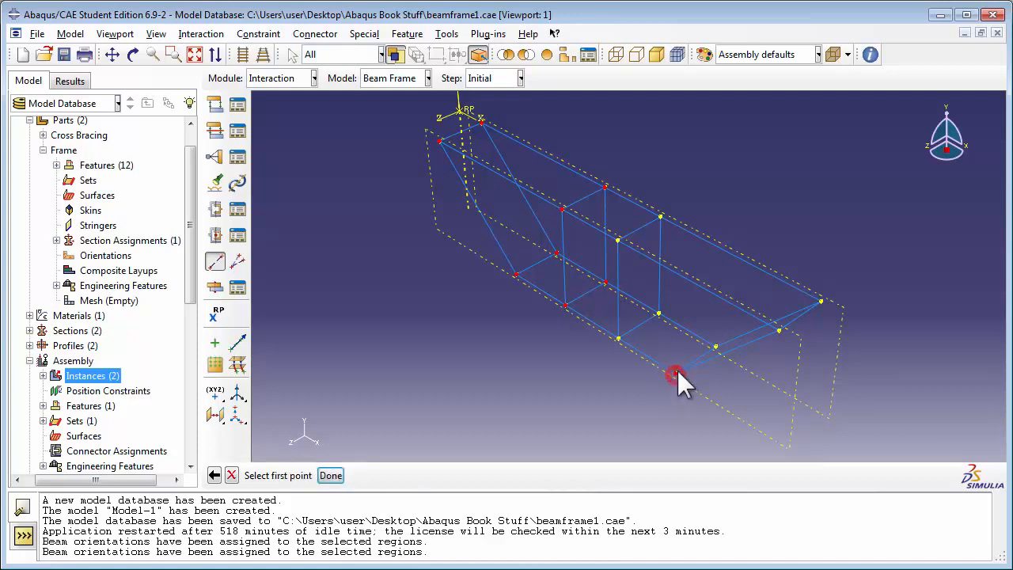
left_click(716, 347)
left_click(715, 347)
left_click(779, 330)
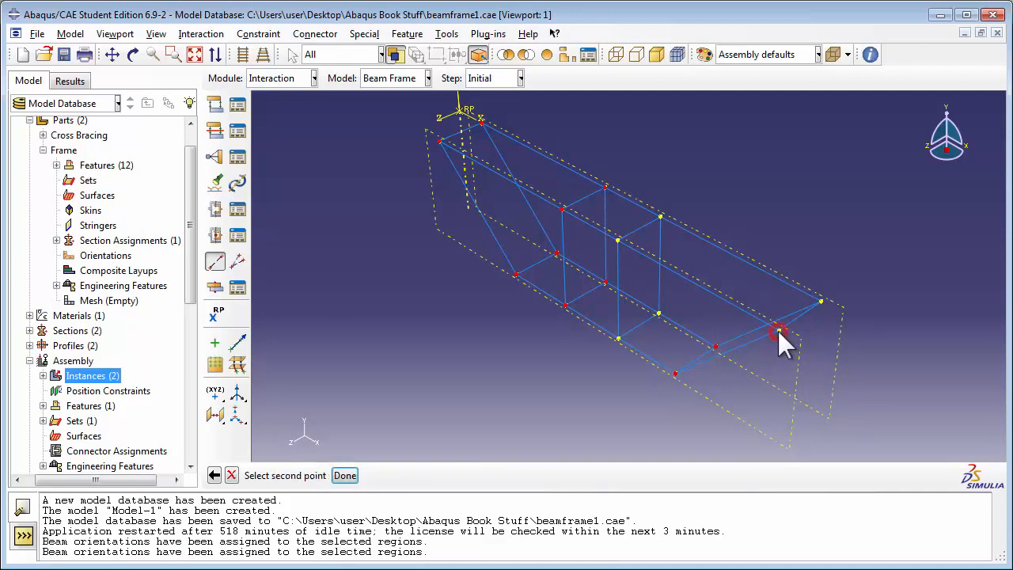
left_click(779, 332)
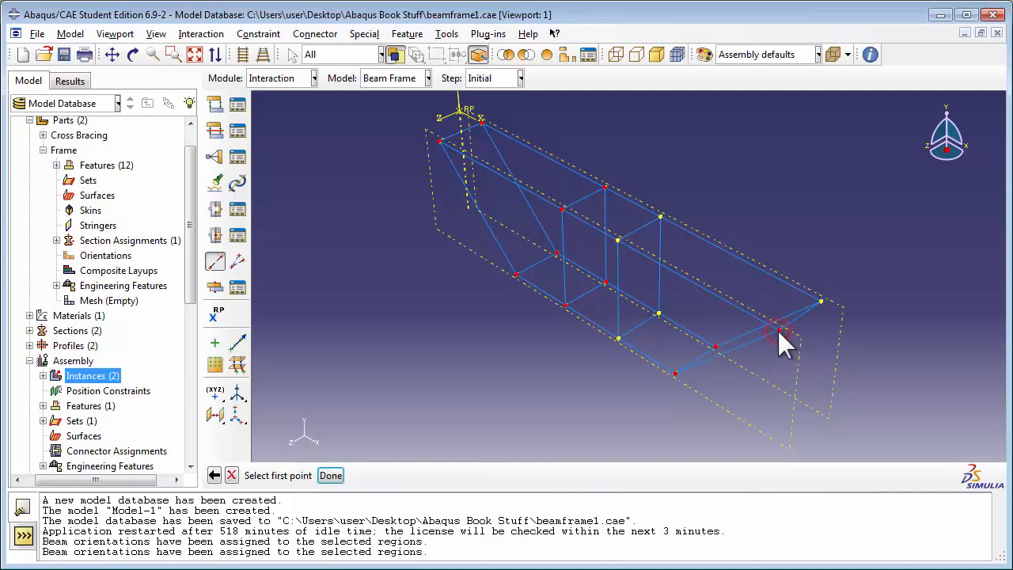
left_click(821, 301)
left_click(821, 302)
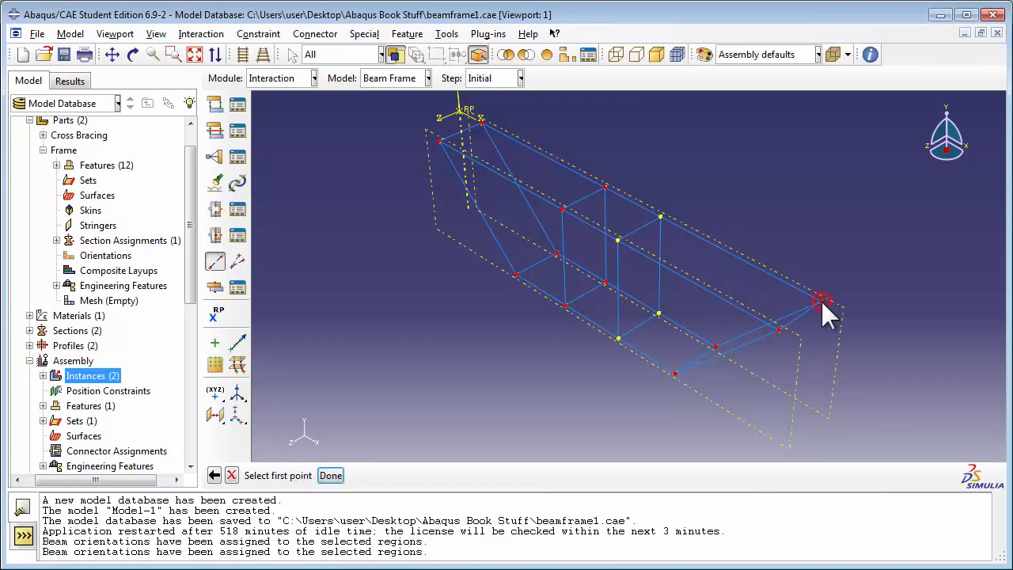
left_click(331, 475)
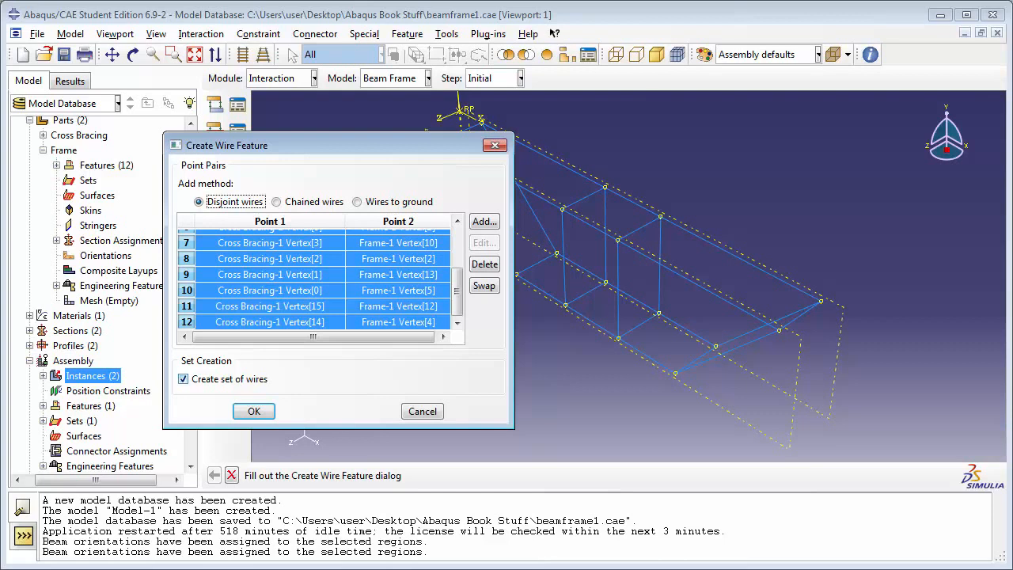
left_click(254, 411)
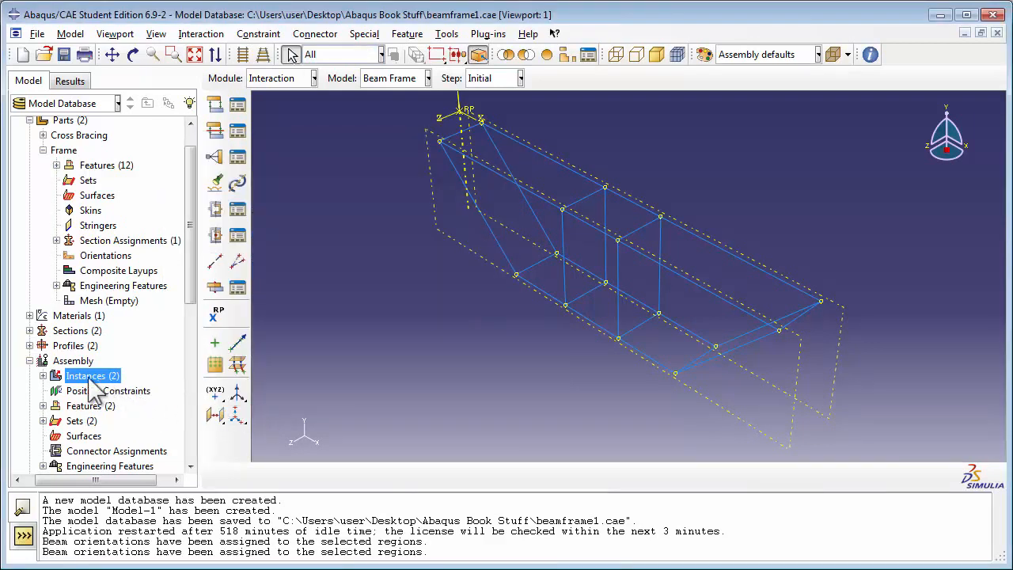
Rename the assembly set Wire-1-Set-1 as "Set of connector wires"
left_click(42, 420)
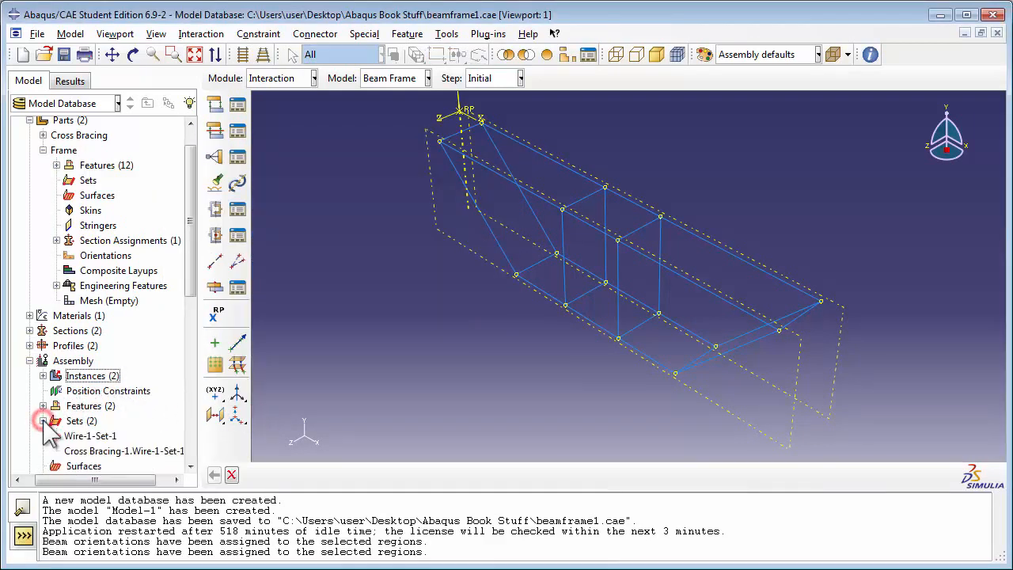
left_click(91, 436)
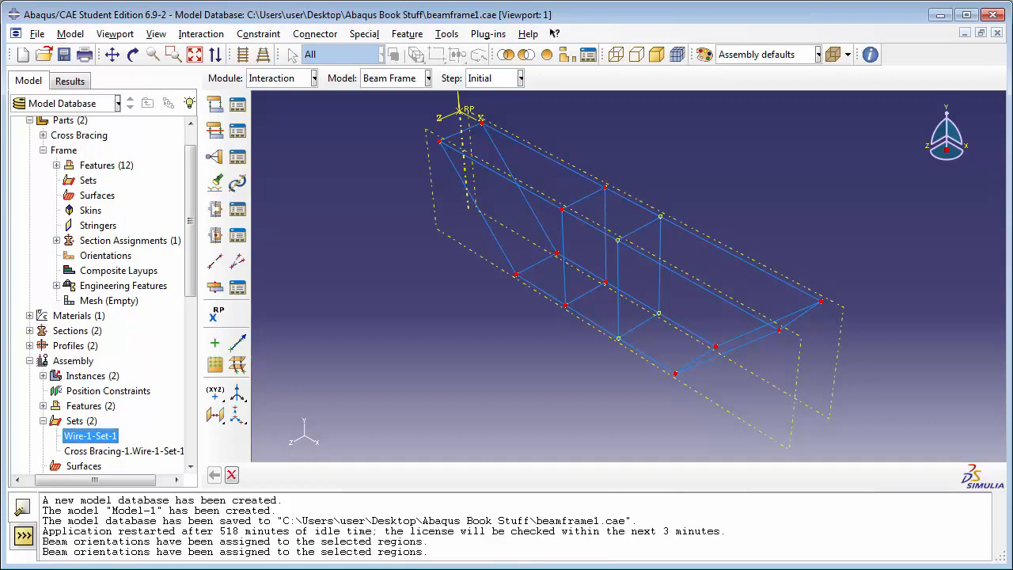
right_click(95, 437)
left_click(133, 478)
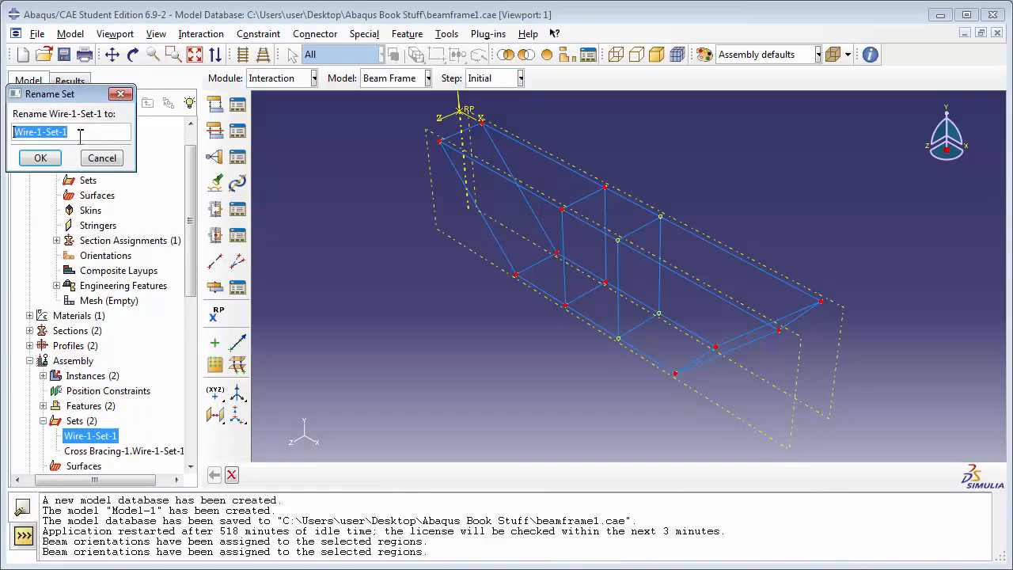
type("S")
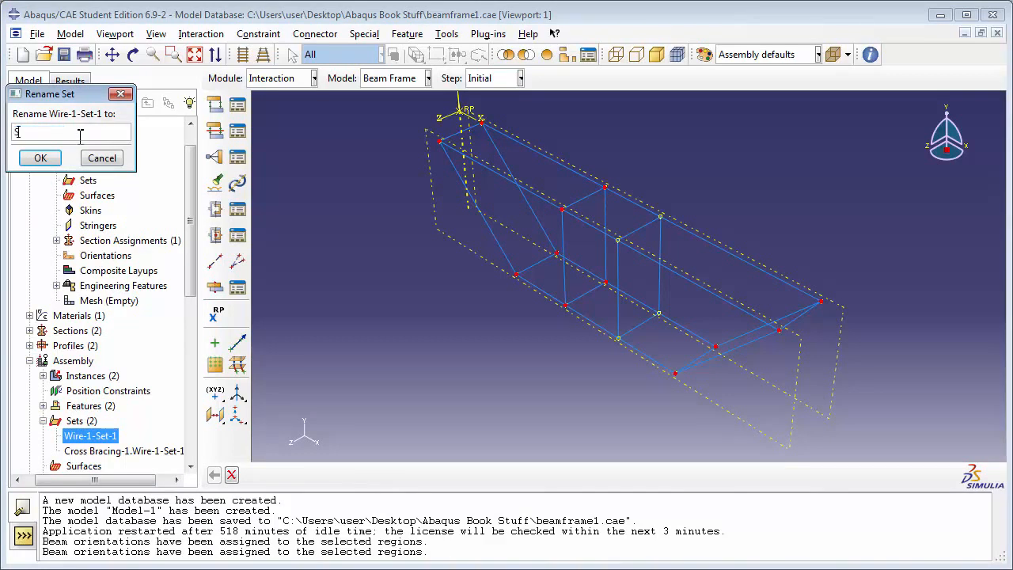
type("et of connector wires")
left_click(55, 157)
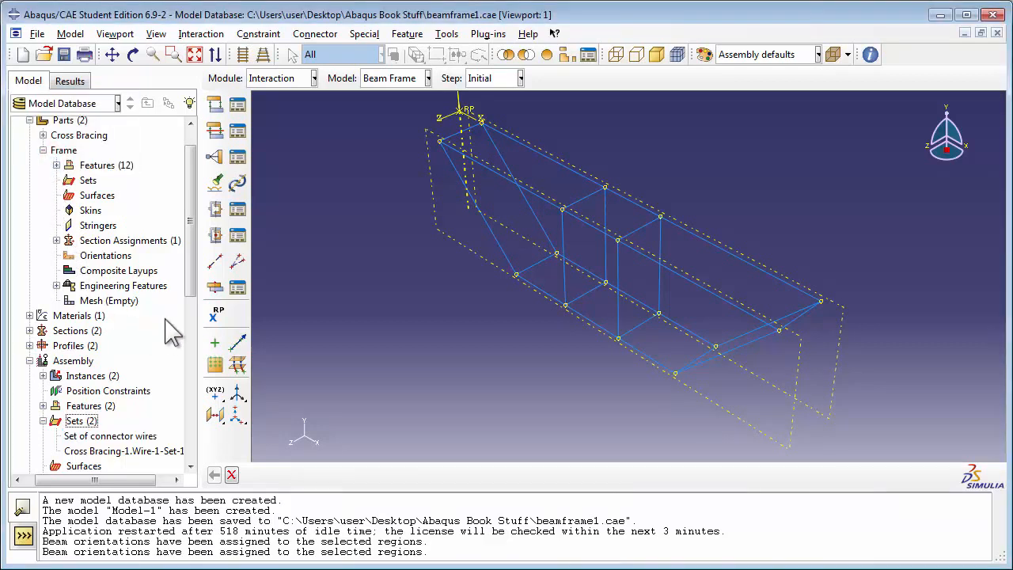
Create a Basic connector section named FrameCrossConnSect with translational type Join and no rotational type, leaving its behavior options empty
left_click_drag(191, 261, 204, 431)
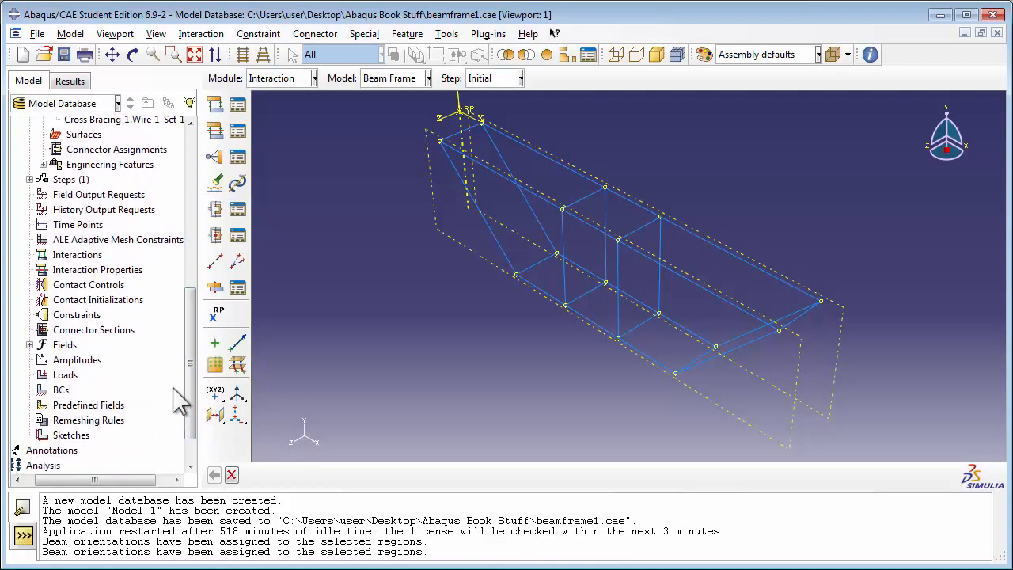
left_click(94, 330)
double_click(94, 330)
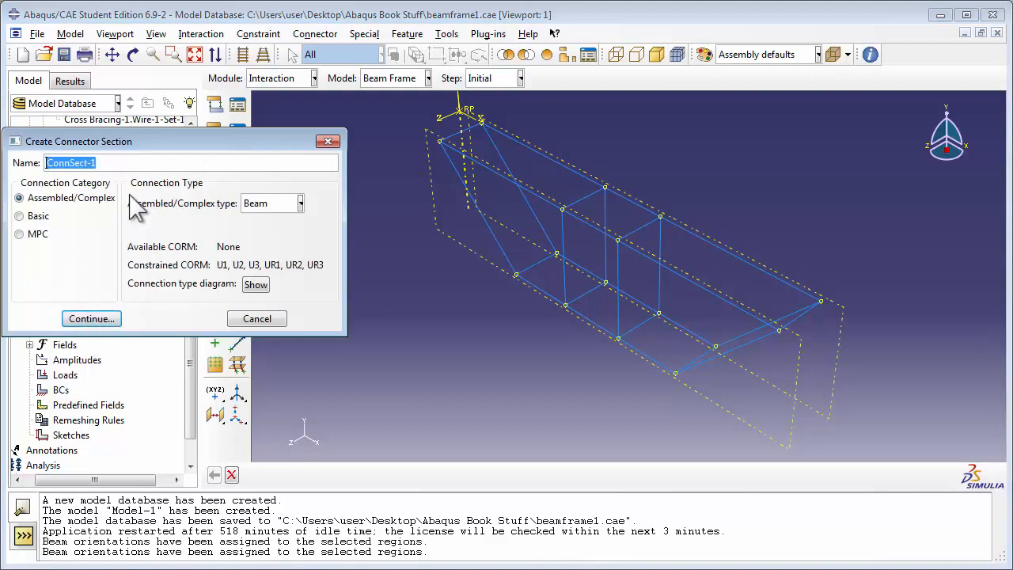
type("FrameC")
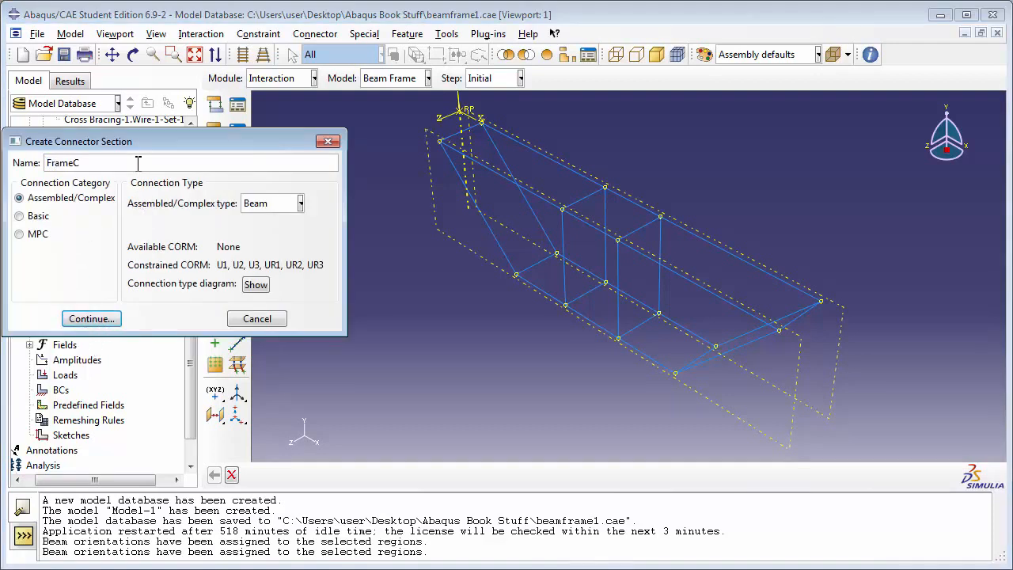
type("rossConnSect")
left_click(38, 216)
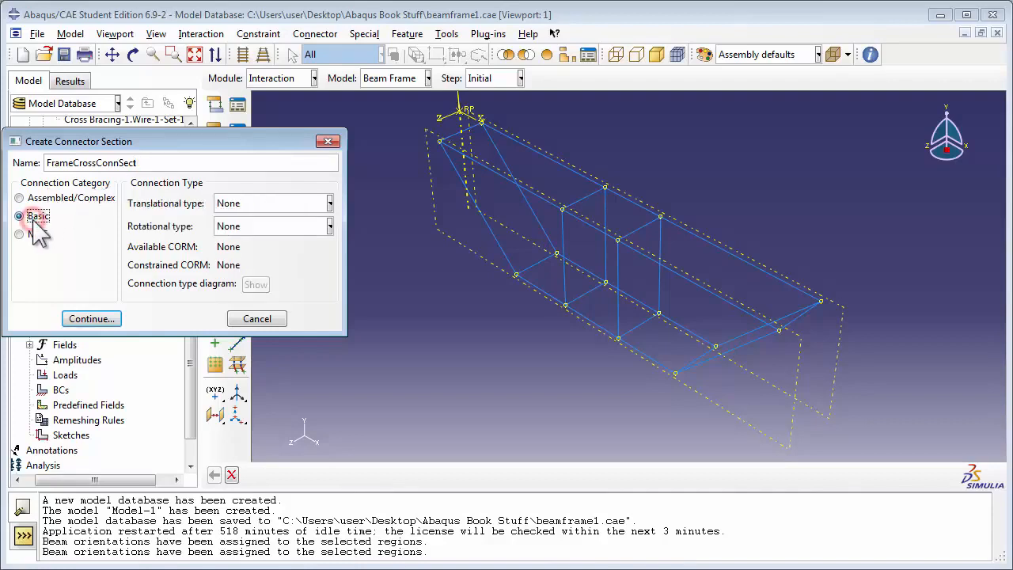
left_click(227, 202)
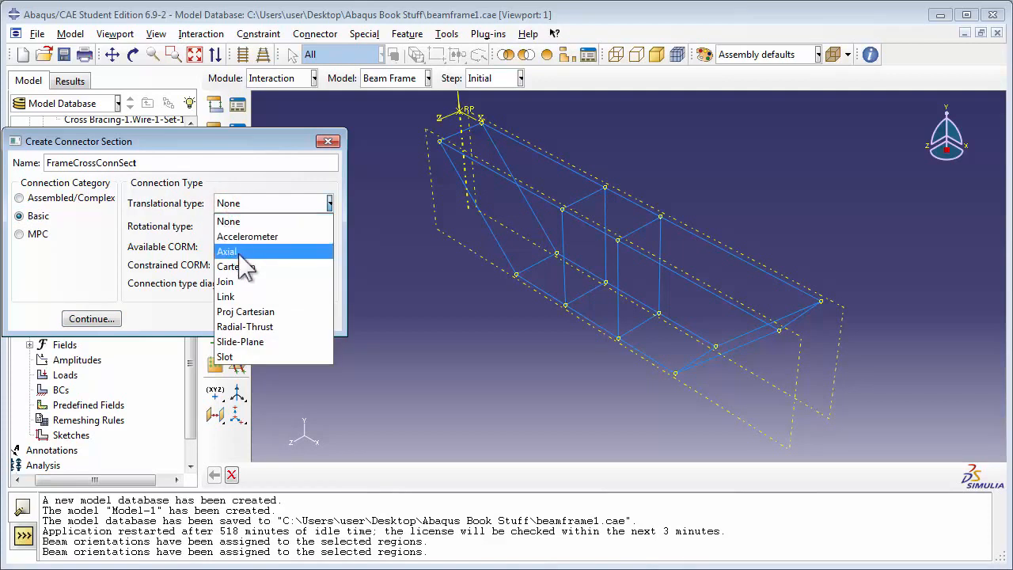
left_click(236, 281)
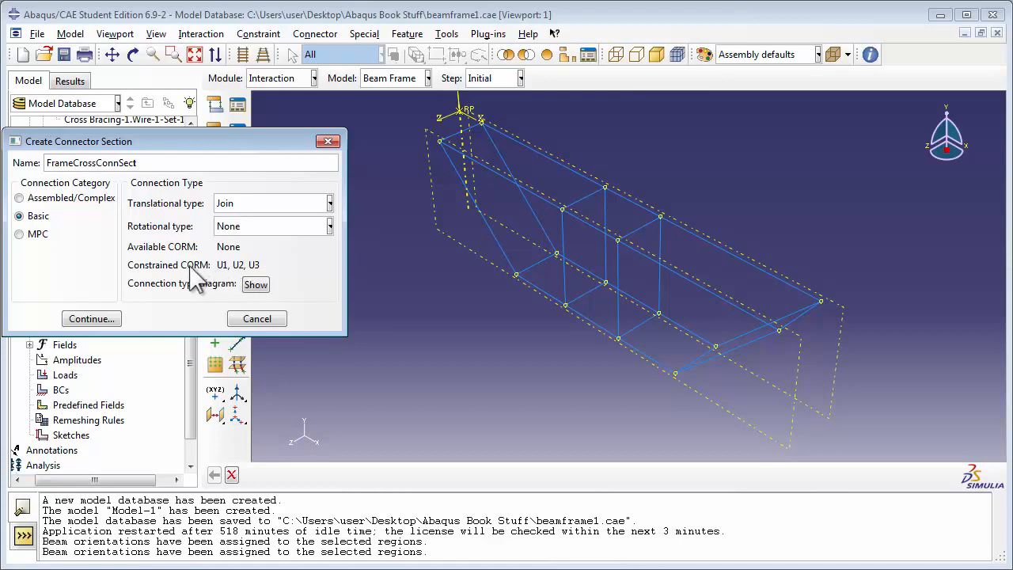
left_click(90, 319)
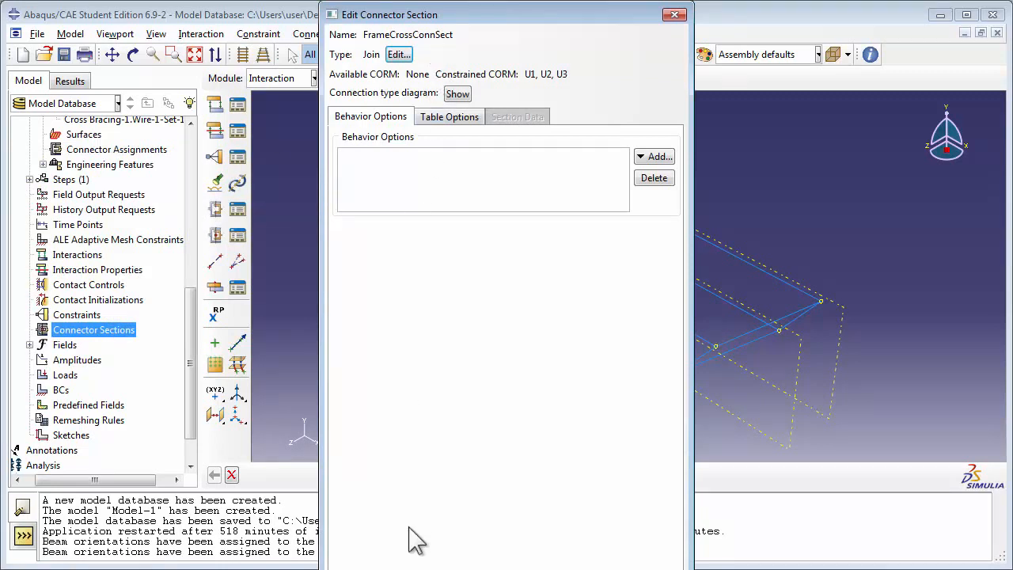
left_click(422, 569)
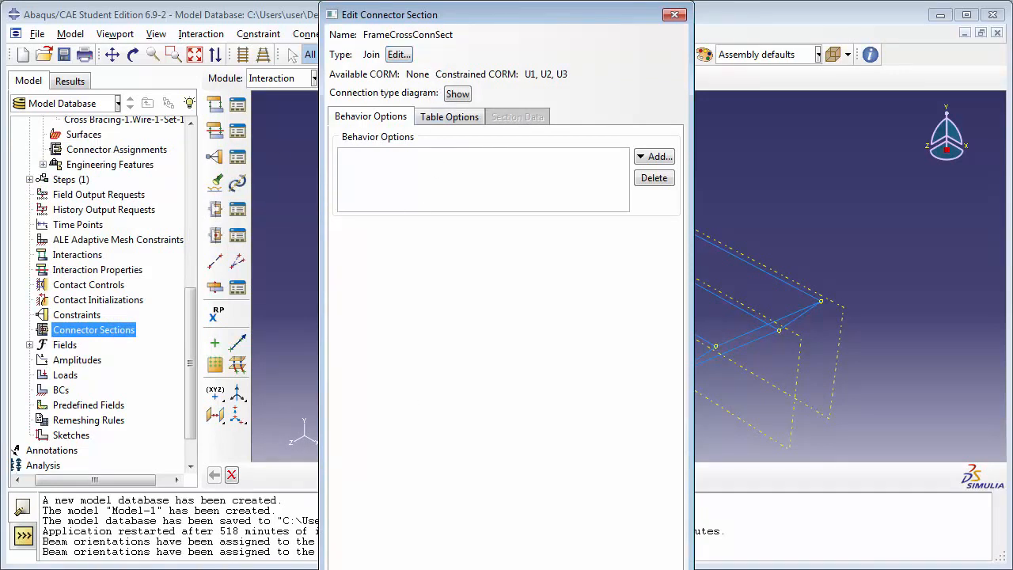